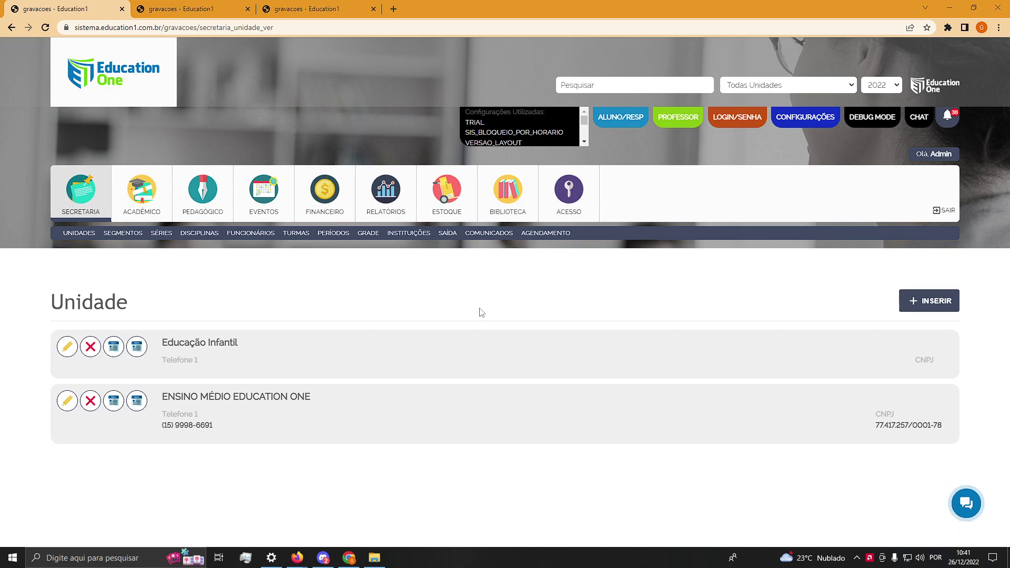
Open the list of school segments and review the registered entries from Educação Infantil to Ensino Médio.
left_click(129, 235)
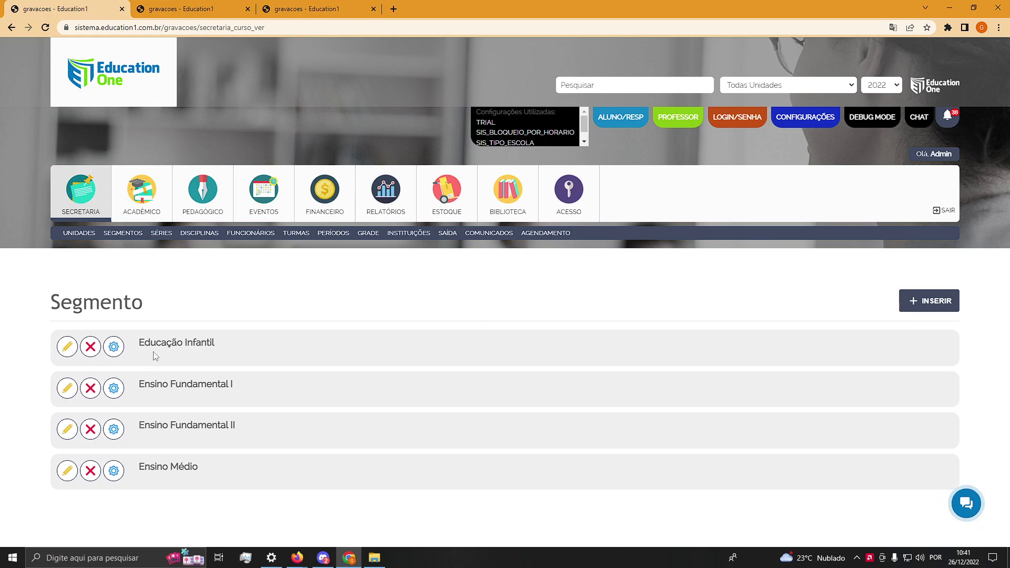
left_click_drag(144, 346, 253, 348)
left_click_drag(156, 384, 254, 390)
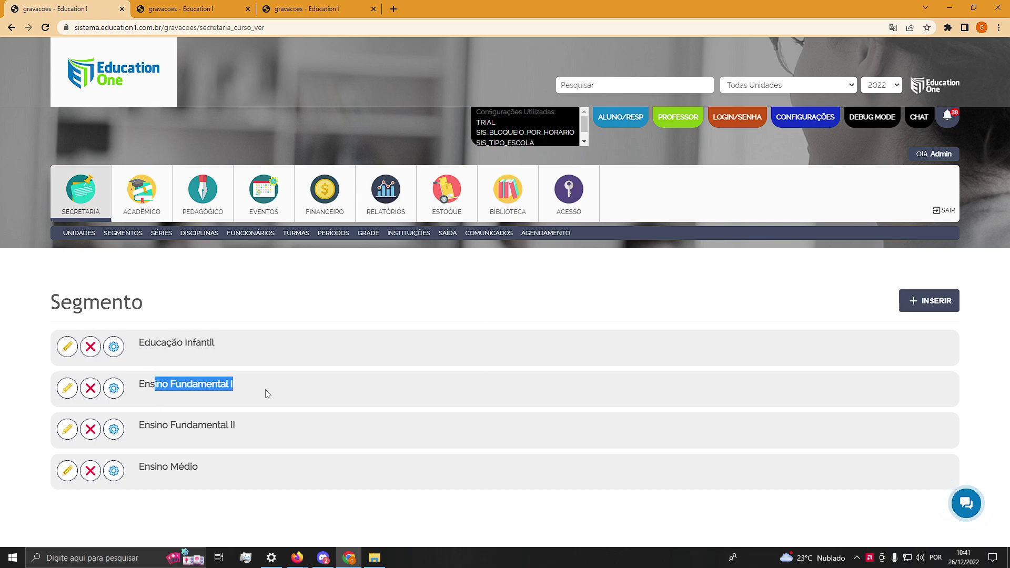
left_click_drag(155, 427, 272, 428)
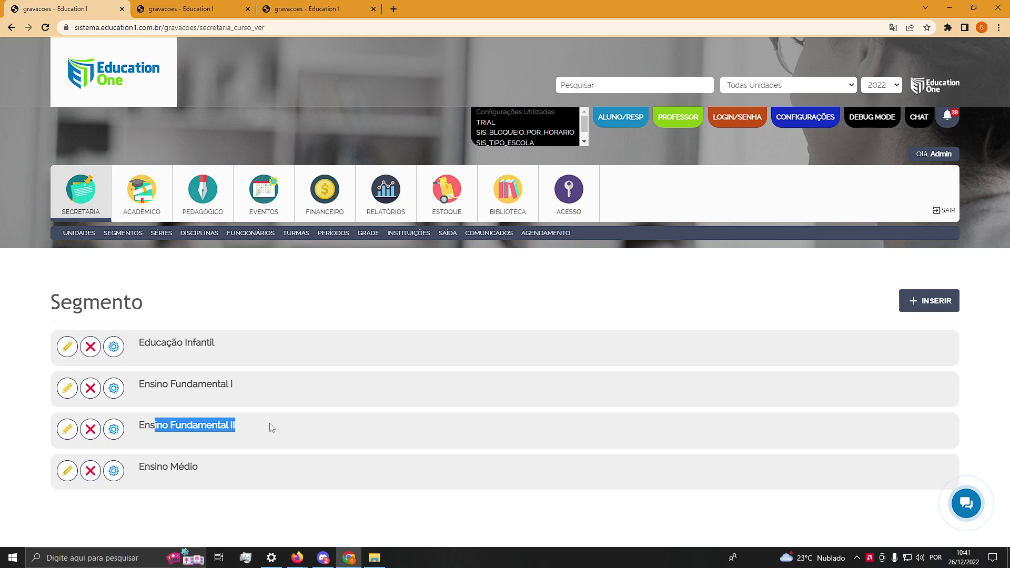
left_click_drag(139, 470, 269, 460)
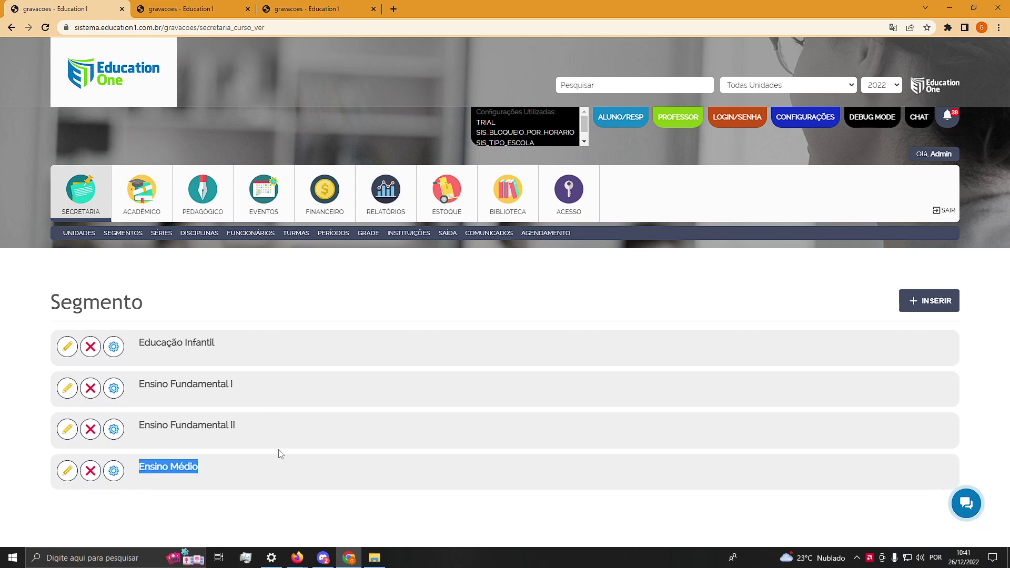
left_click(226, 331)
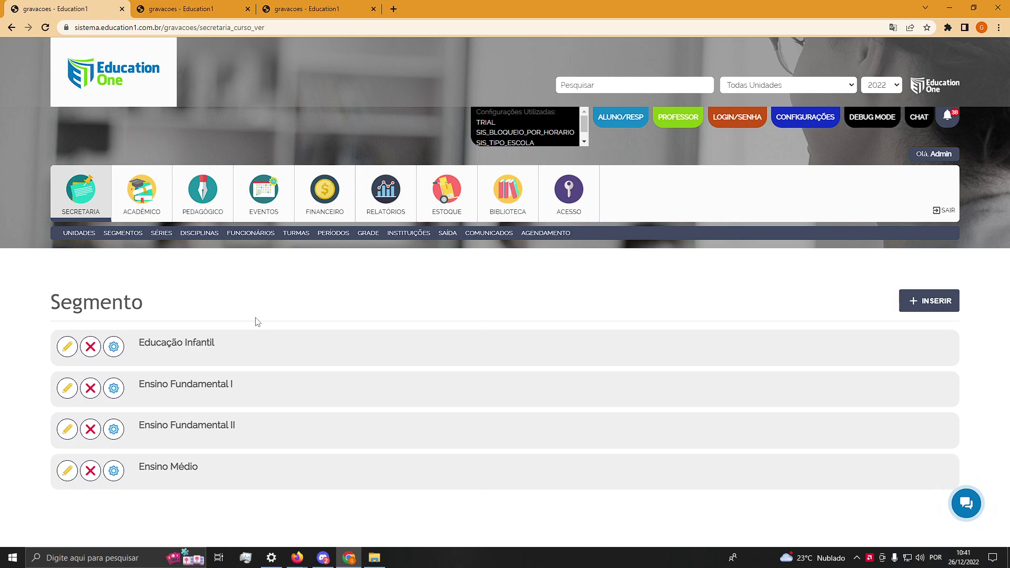
Start a new segment with description Capoeira, segment type ELETIVO and abbreviation CAP.
left_click(922, 313)
type("Capo")
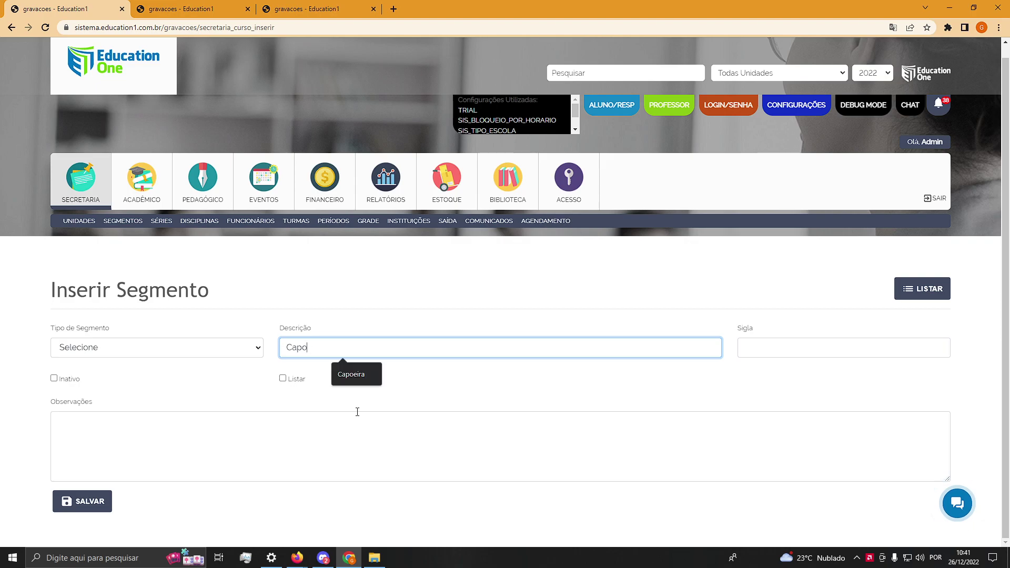
left_click(356, 373)
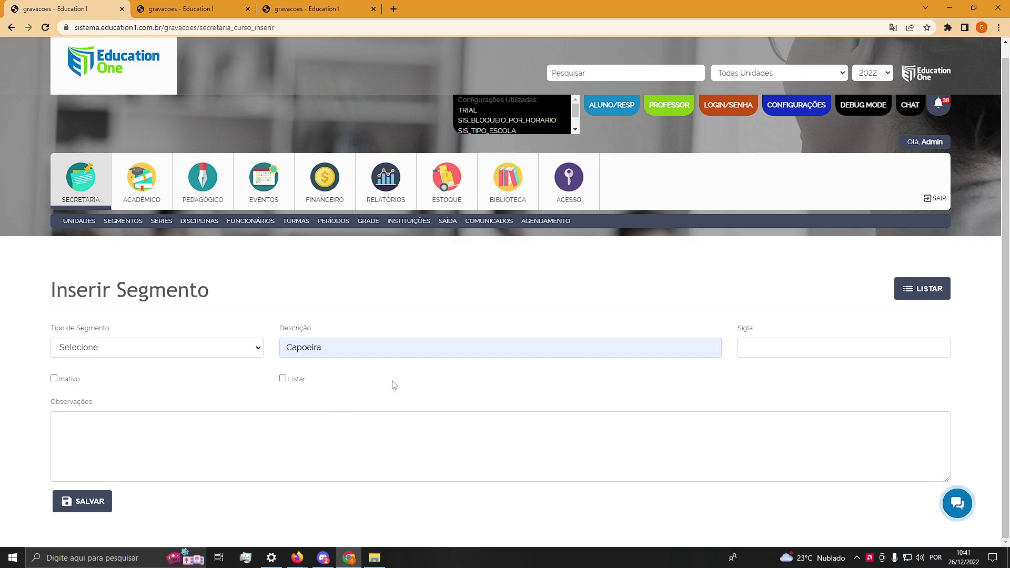
left_click(149, 350)
left_click(138, 396)
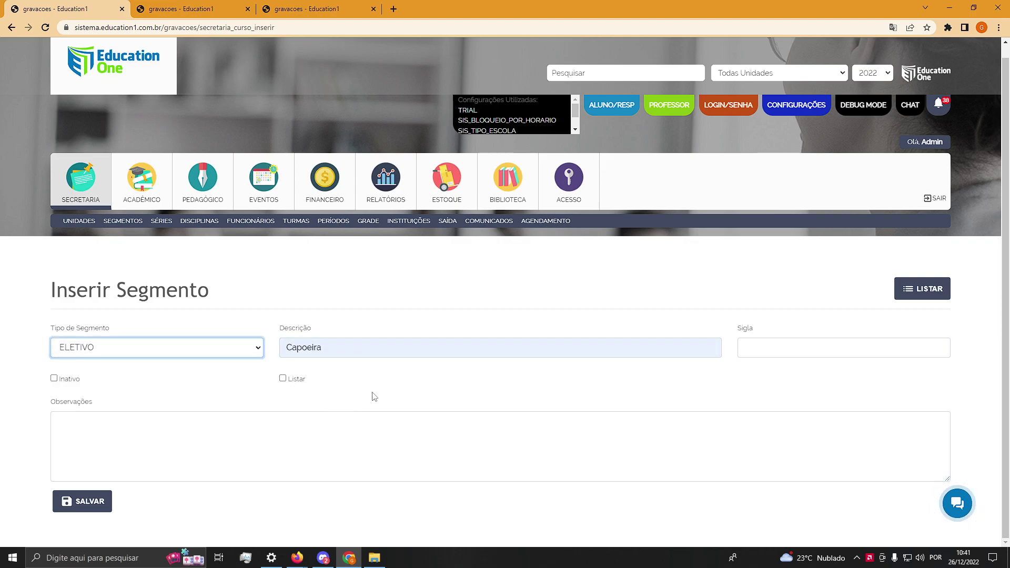
left_click(793, 349)
type("CAP")
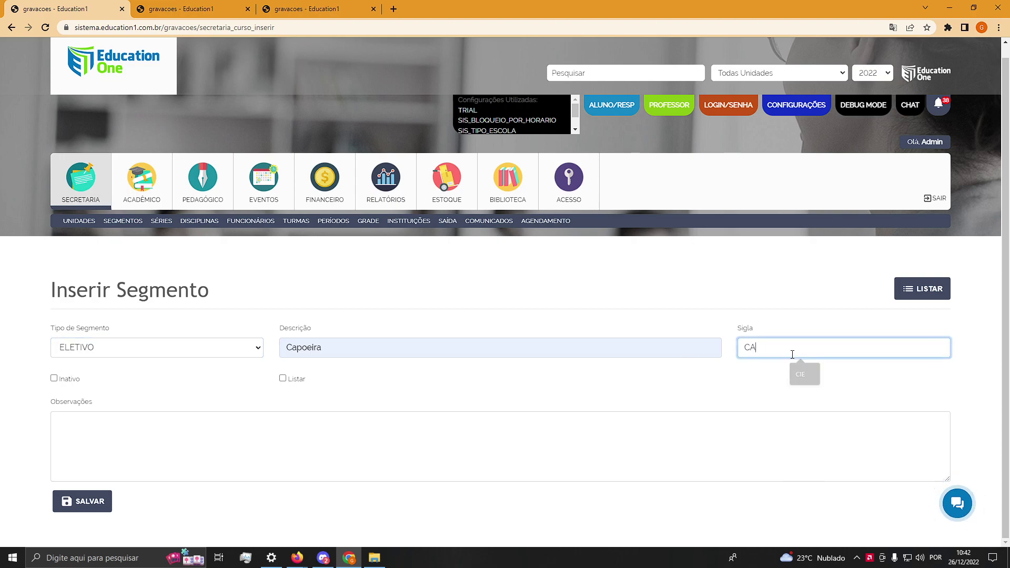
left_click(600, 403)
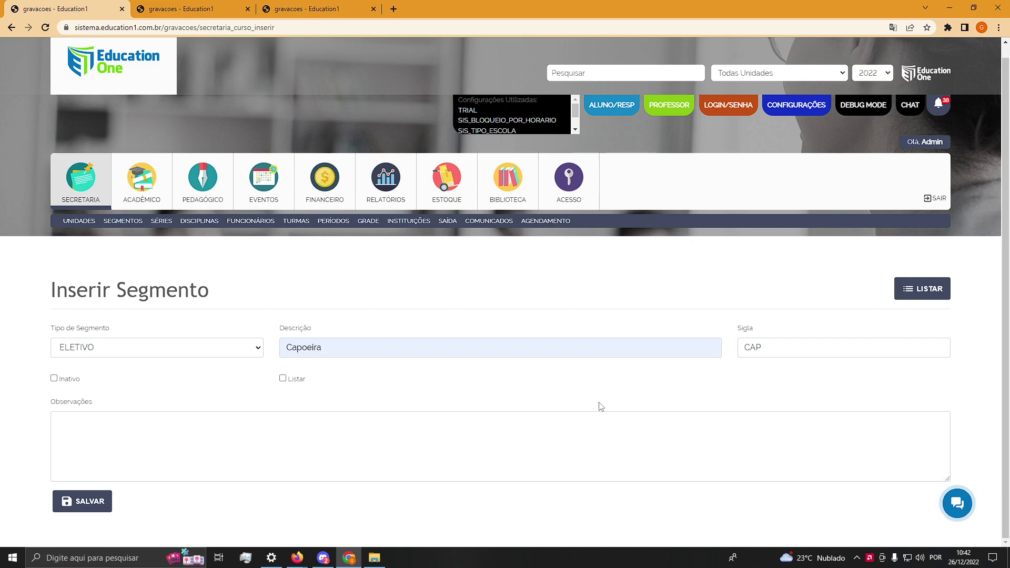
Review the segment type choices, keep ELETIVO and save the Capoeira segment.
left_click(245, 349)
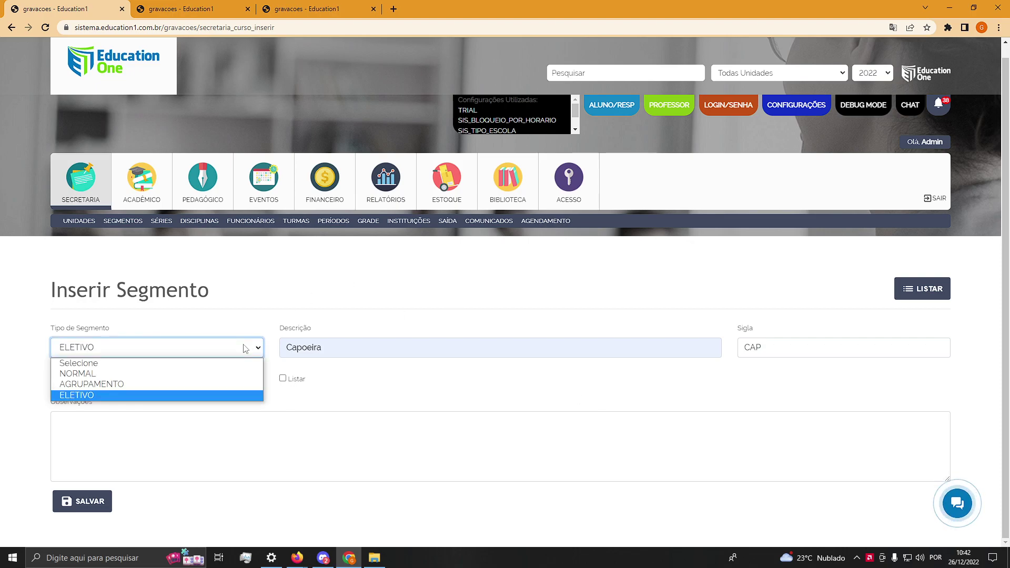
left_click(373, 284)
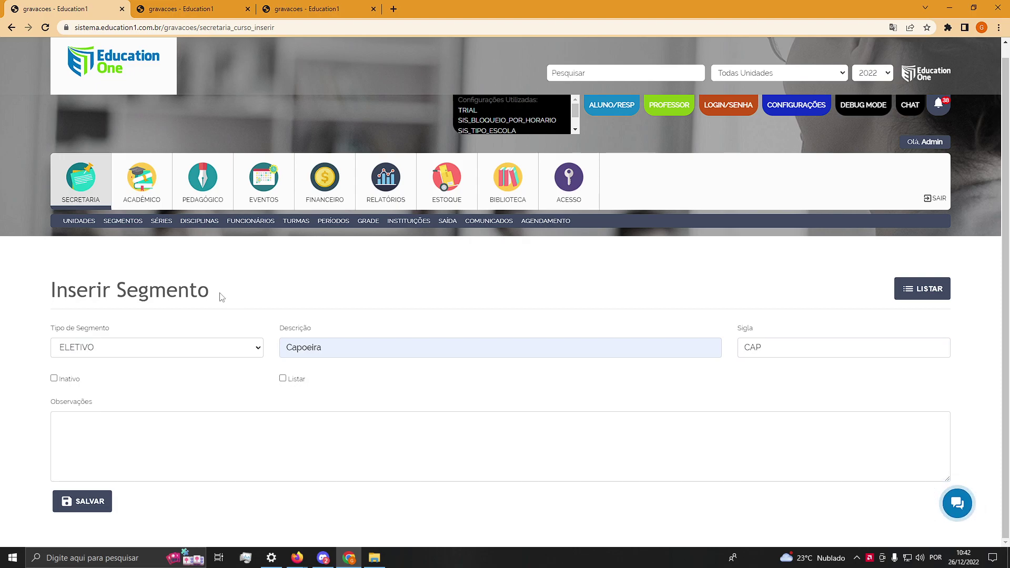
left_click(110, 223)
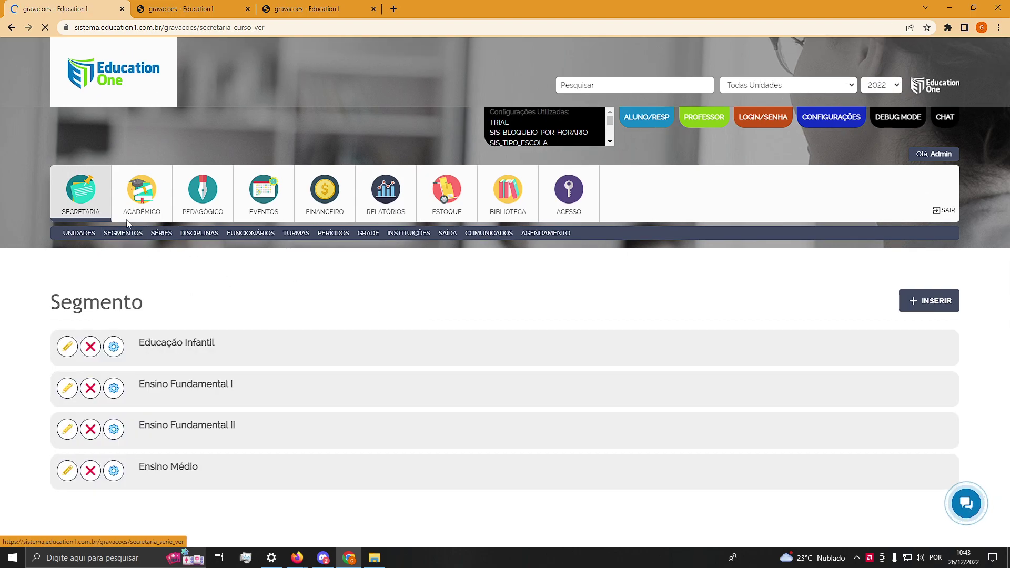
left_click(6, 30)
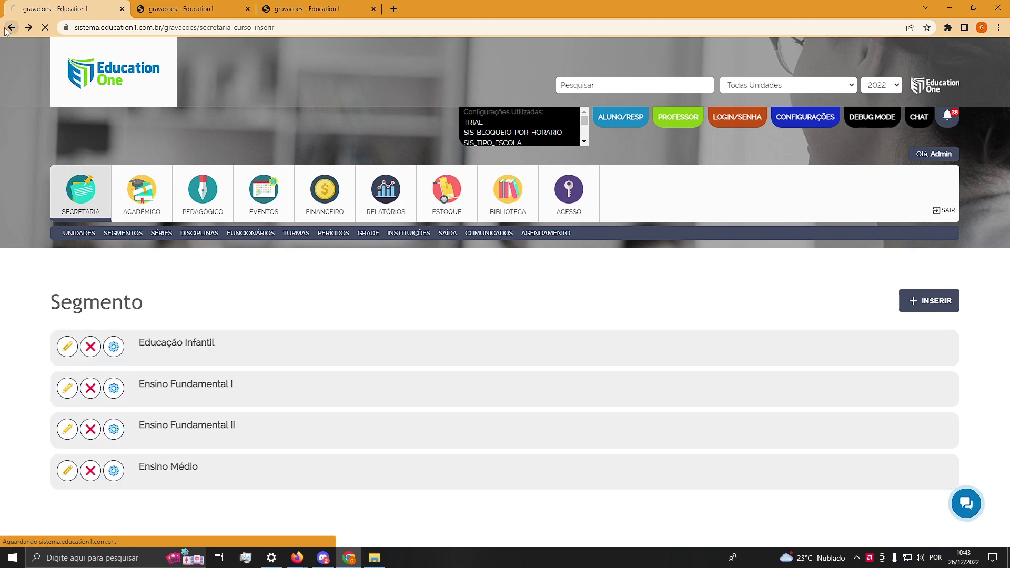
left_click(59, 498)
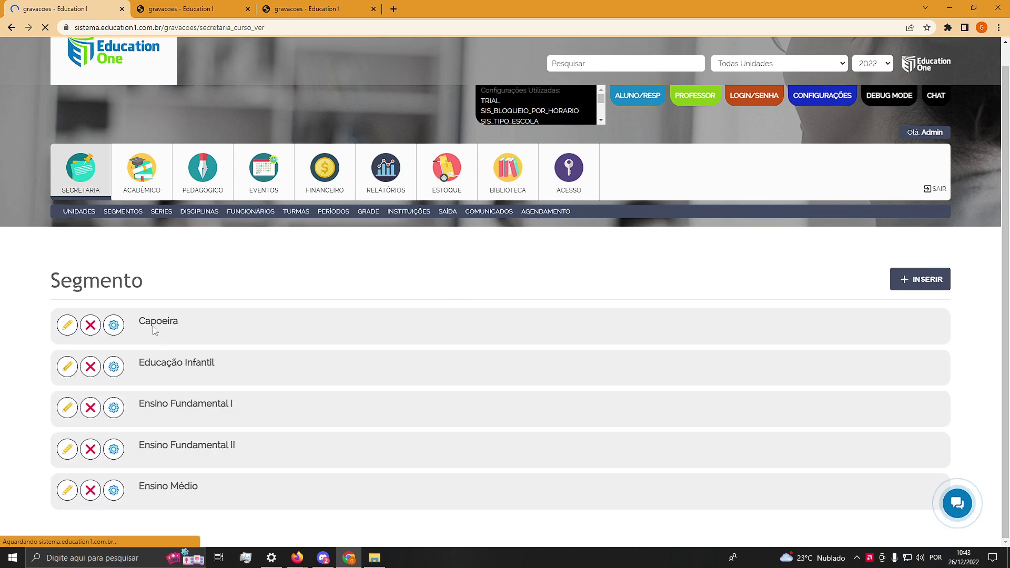
Check the segment list for the Capoeira entry alongside the regular segments.
left_click_drag(146, 326, 250, 334)
left_click_drag(145, 364, 309, 374)
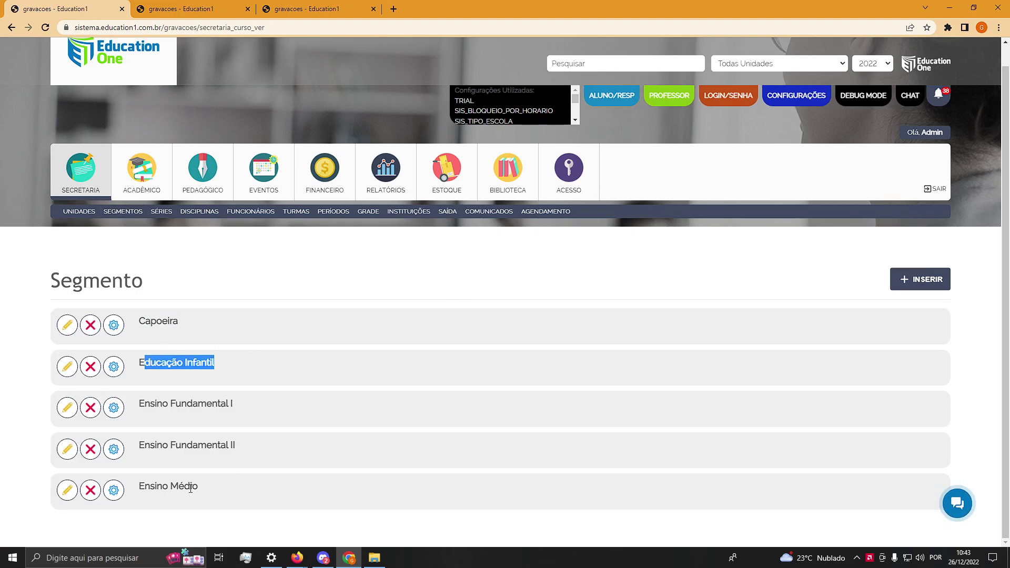
left_click(236, 273)
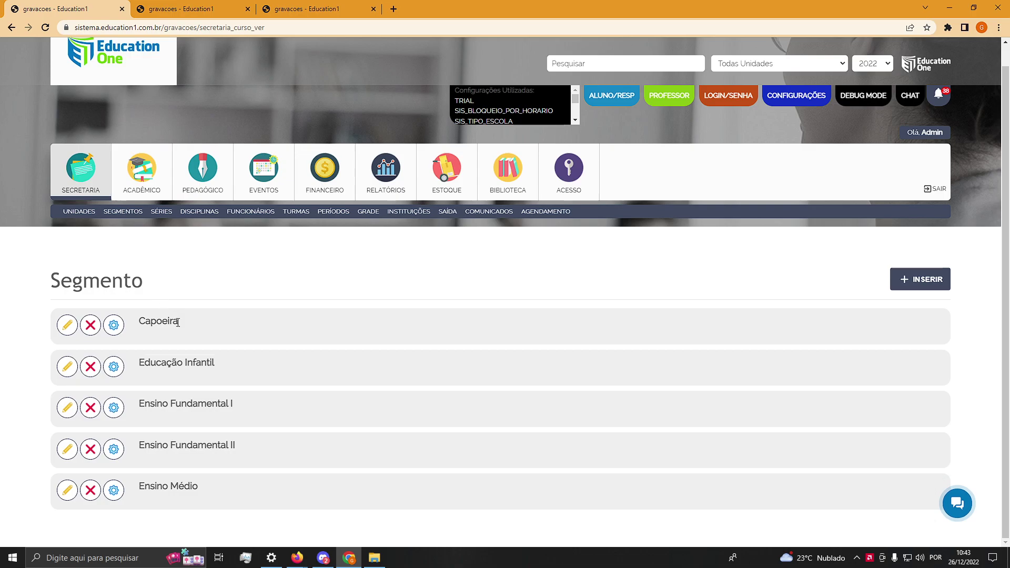
Open the series list and examine the series of the Ensino Médio segment and those of the Capoeira segment.
left_click(163, 211)
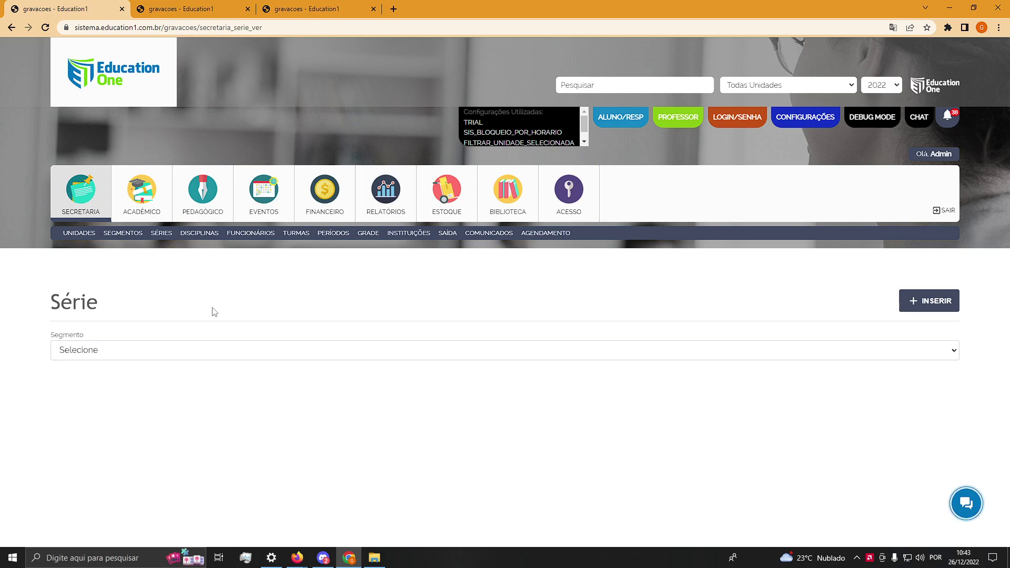
left_click(180, 351)
left_click(203, 429)
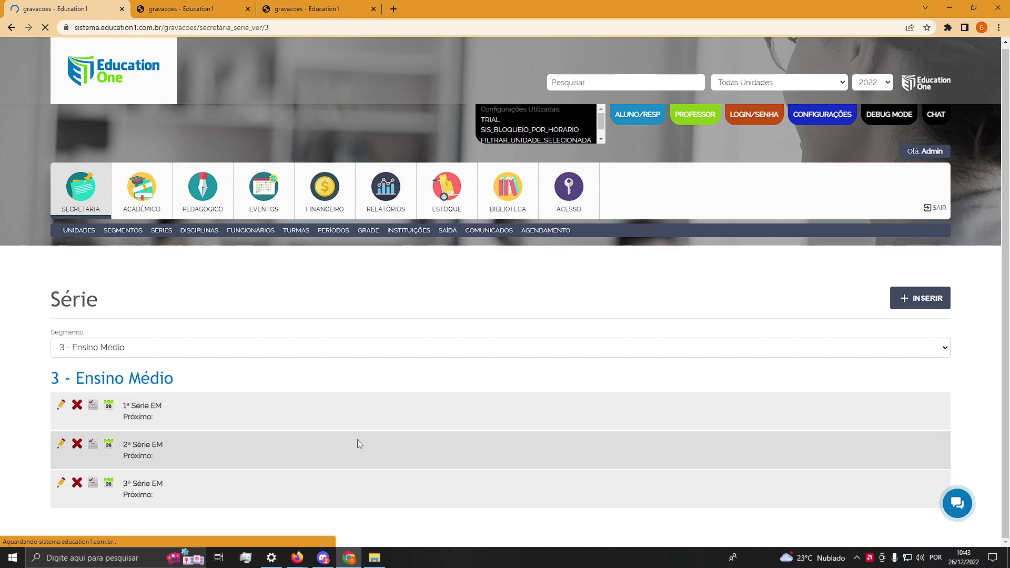
left_click_drag(123, 405, 156, 406)
left_click_drag(122, 446, 217, 452)
left_click(236, 470)
triple_click(131, 484)
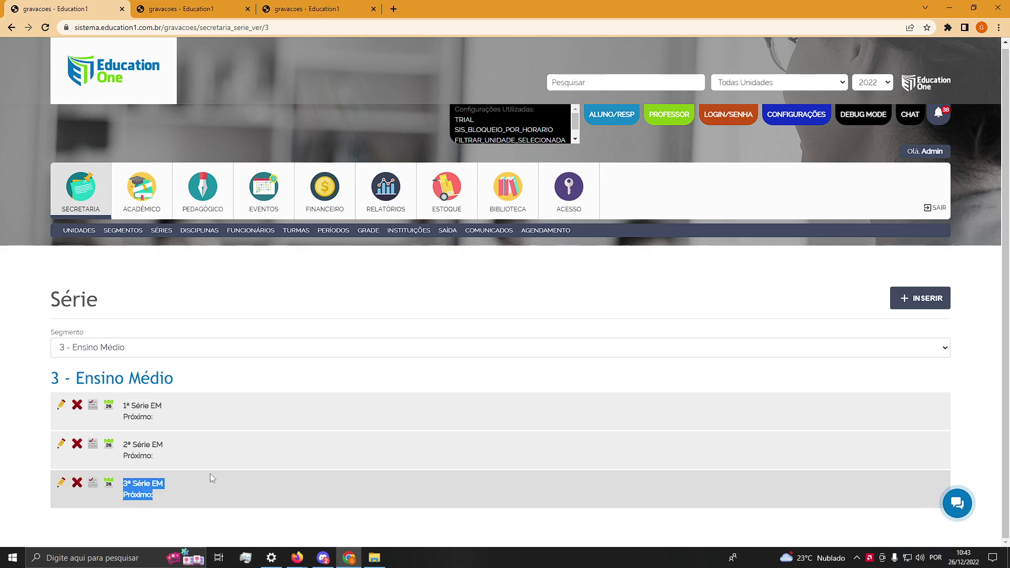
left_click(210, 473)
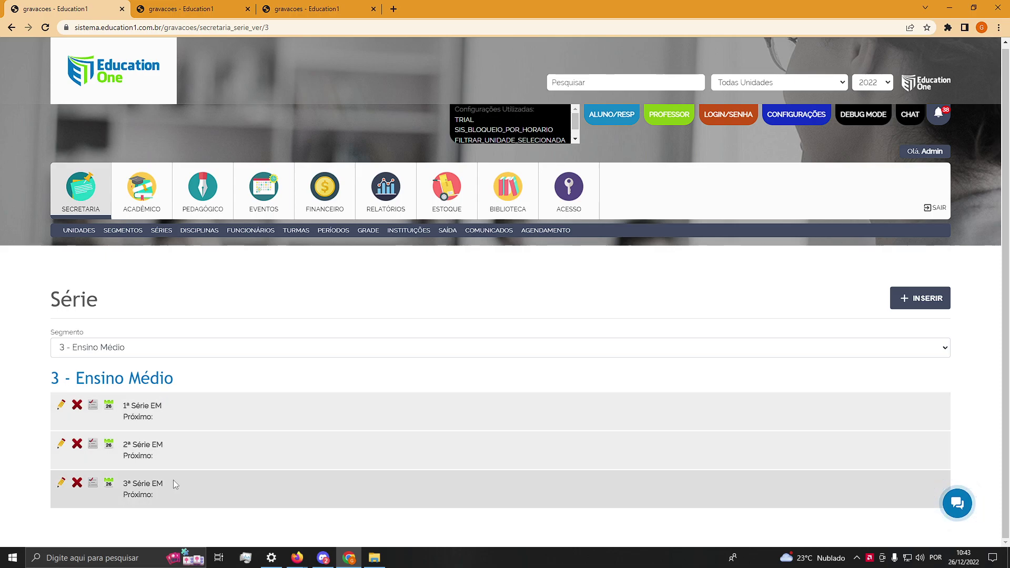
left_click(169, 352)
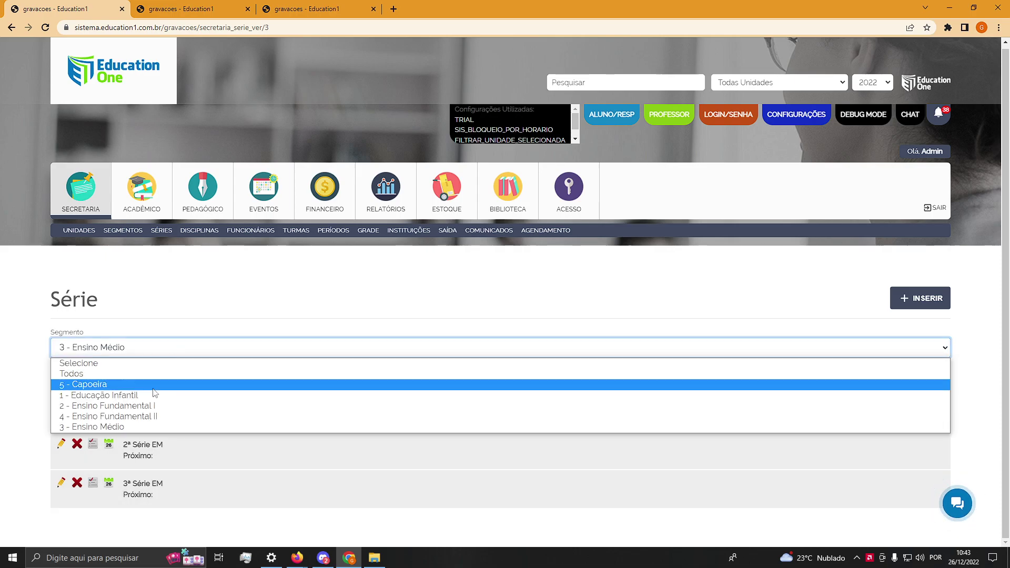
left_click(279, 381)
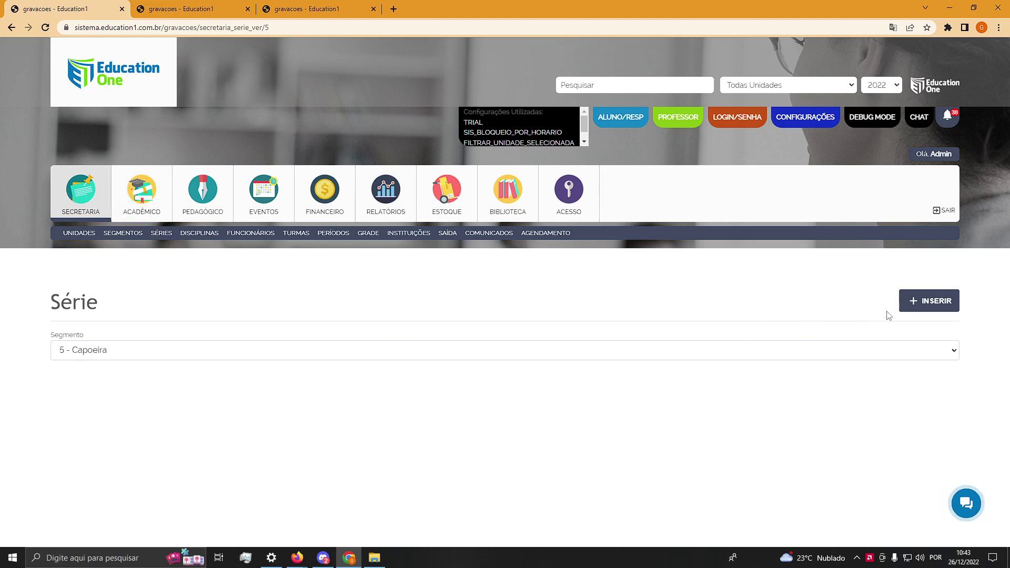
Start a new series with description Único and assign it to the segment 5 - Capoeira.
left_click(914, 304)
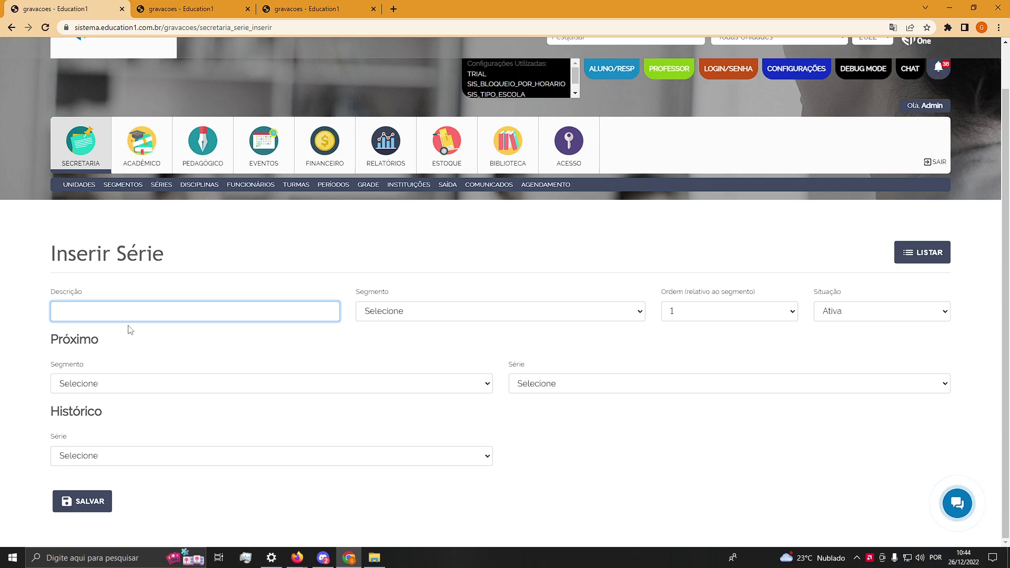
type("Unico")
right_click(63, 318)
left_click(79, 399)
left_click(390, 316)
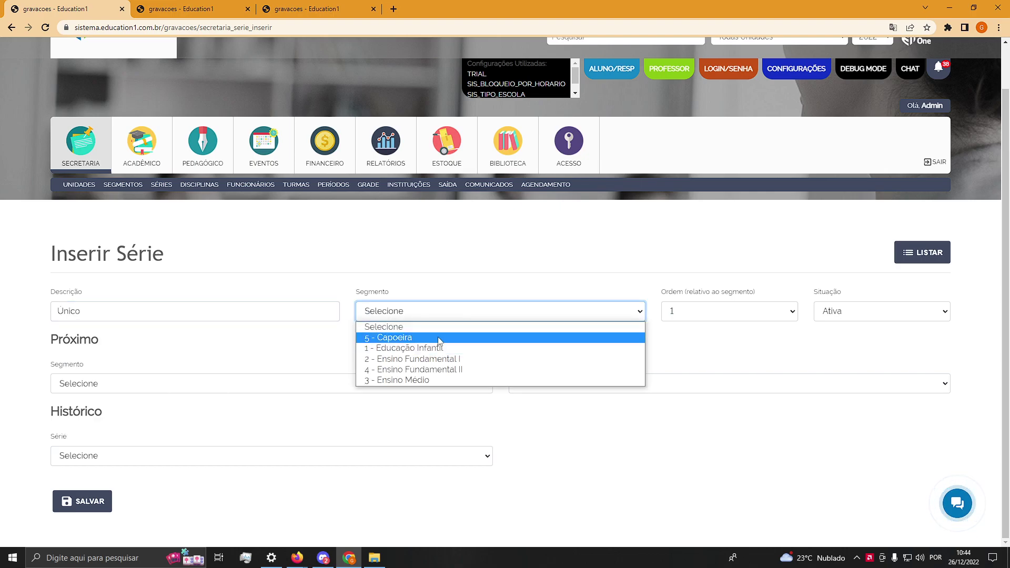
left_click(439, 340)
left_click(746, 333)
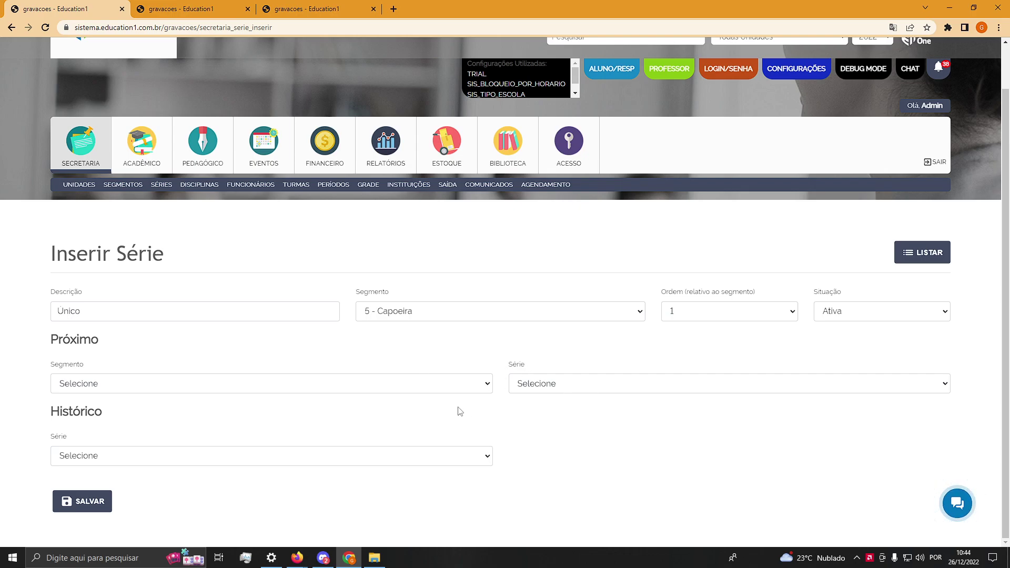
Leave the next-series and history fields unselected and save the new series.
left_click_drag(51, 412, 263, 424)
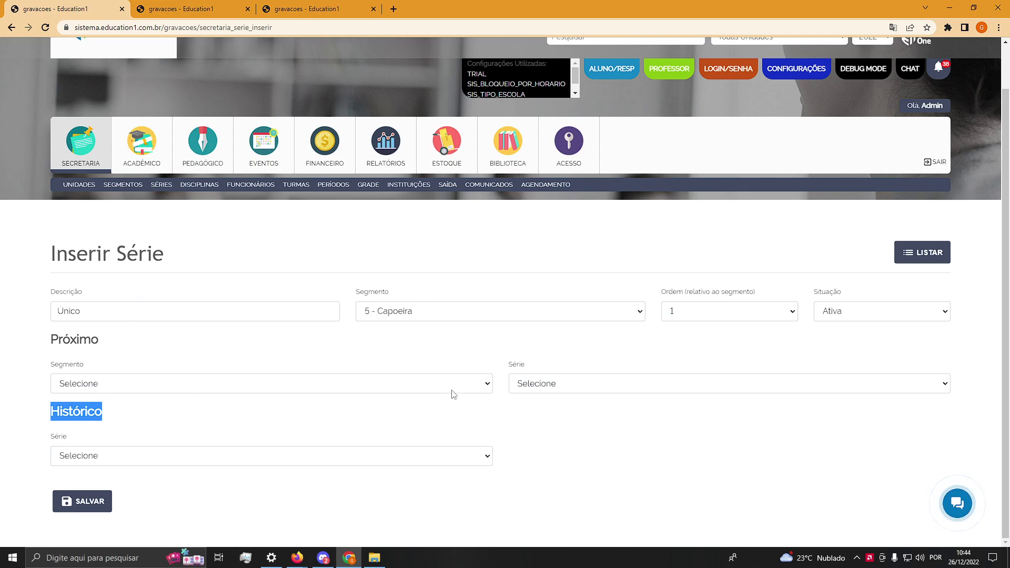
left_click(687, 452)
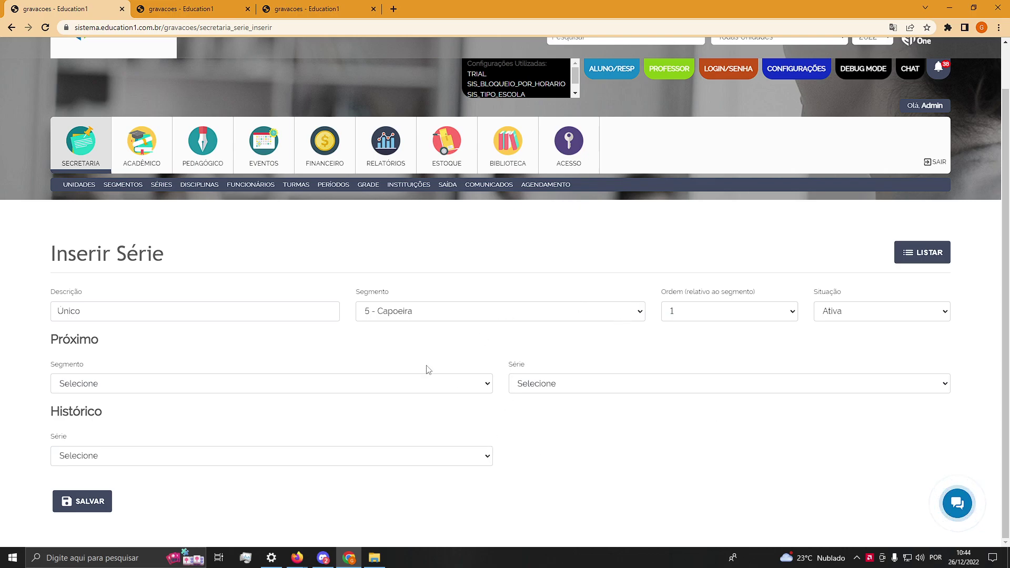
left_click(102, 506)
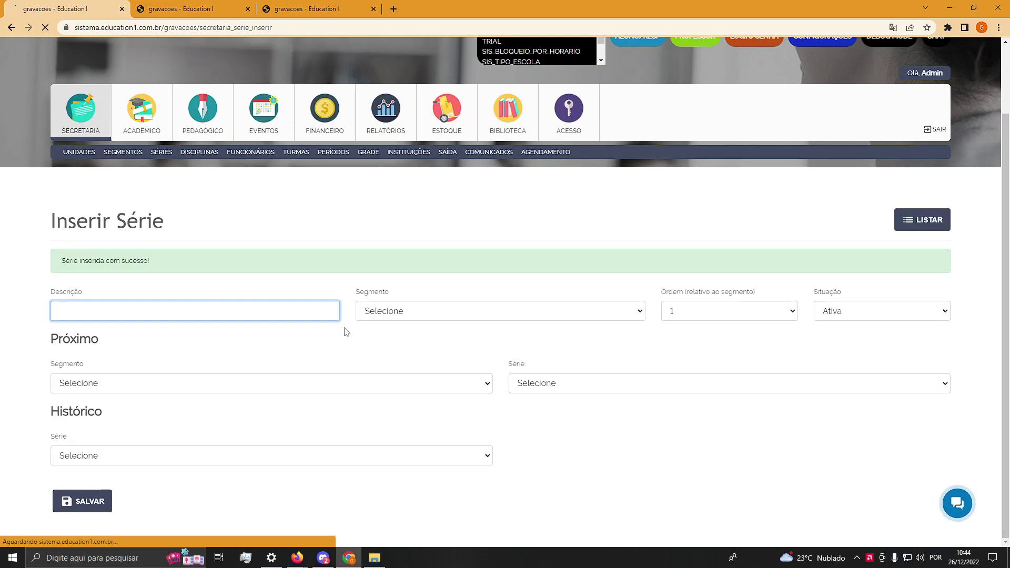
List the series of all segments and check the Único entry under Capoeira.
left_click(922, 220)
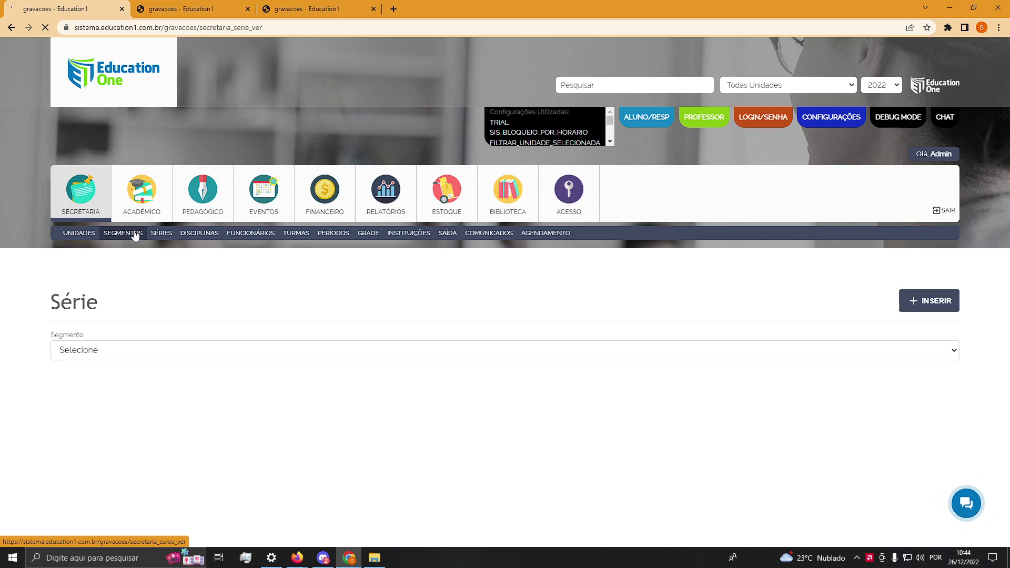
left_click(161, 233)
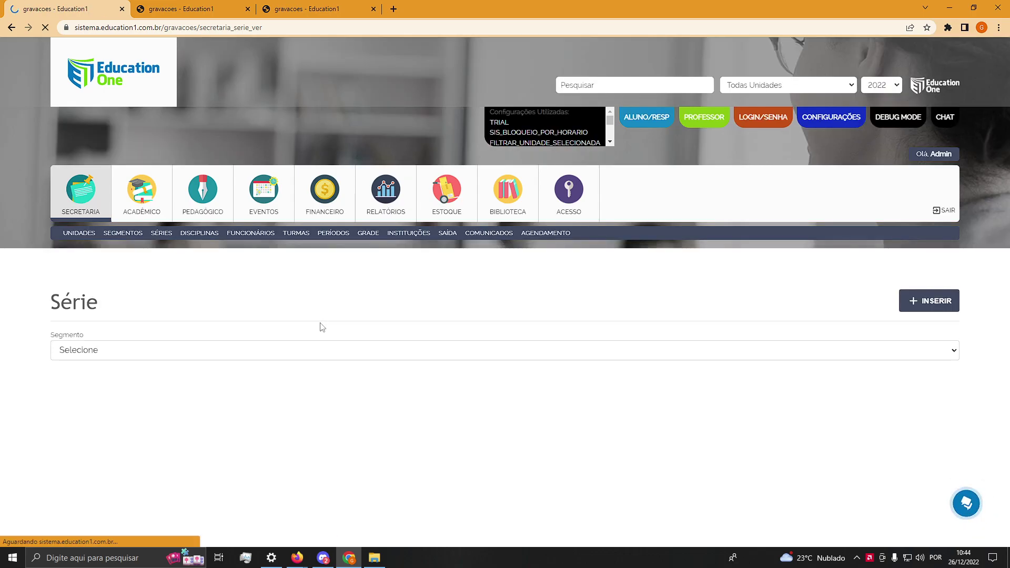
left_click(194, 351)
left_click(152, 375)
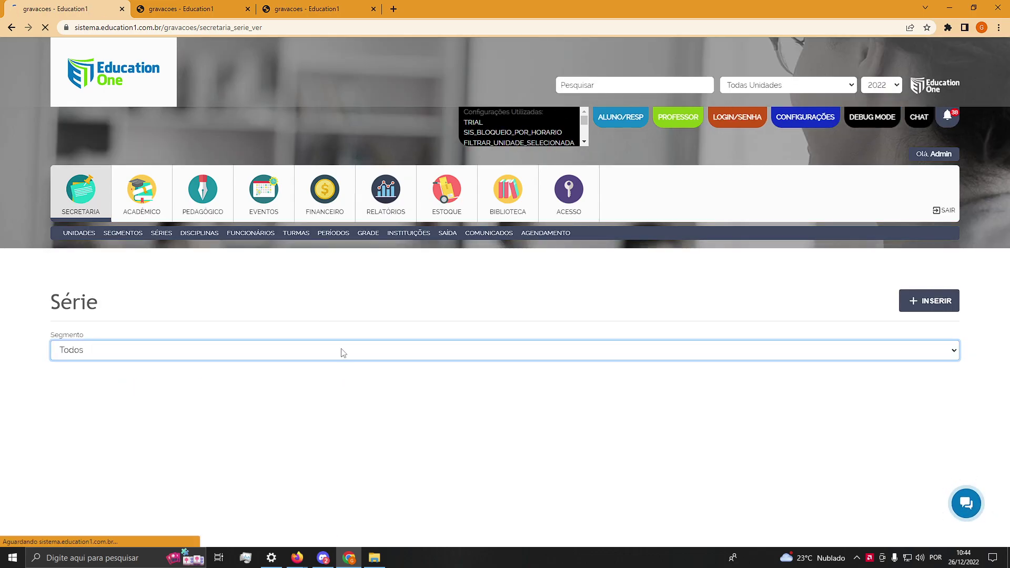
scroll(303, 358, "down", 2)
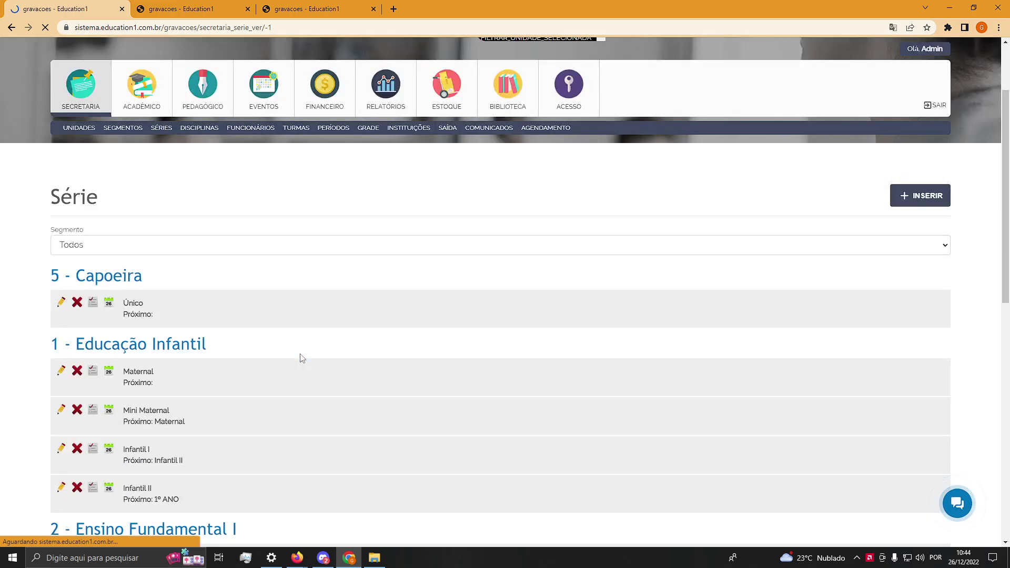
scroll(302, 359, "down", 1)
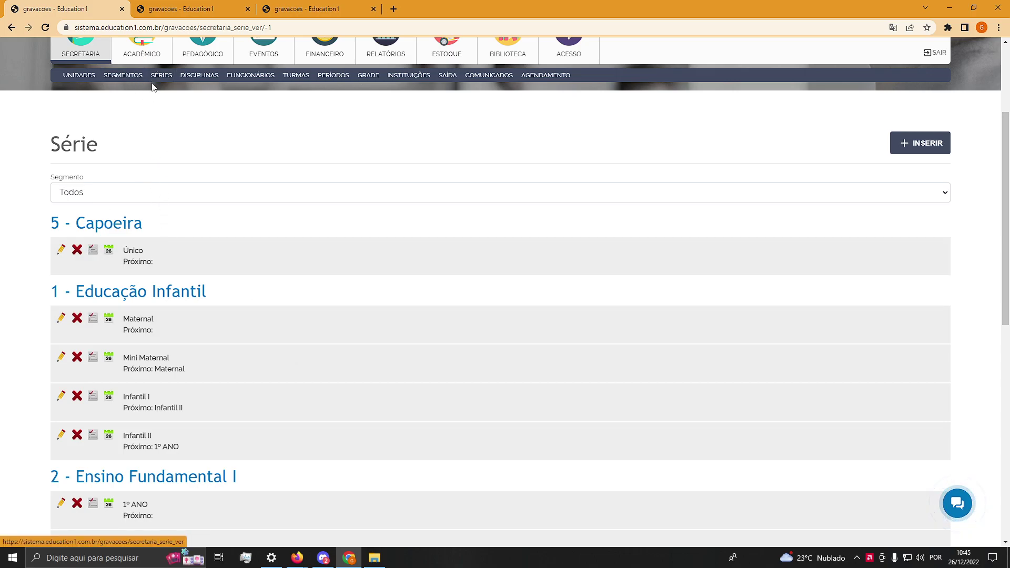
double_click(131, 250)
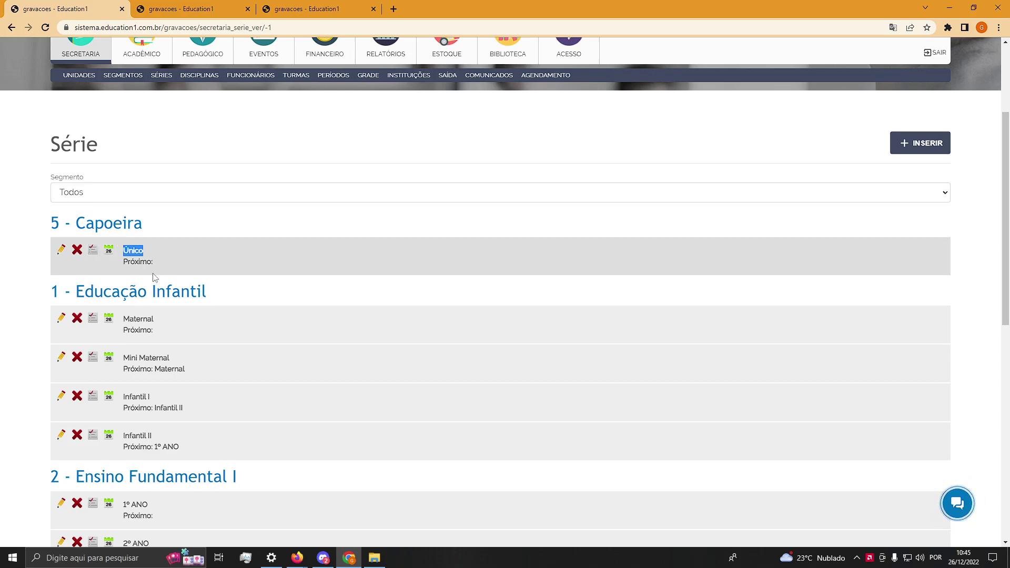
Open 1ª, 2ª and 3ª Série EM of the Ensino Médio segment for editing, each in its own browser tab.
scroll(156, 295, "down", 8)
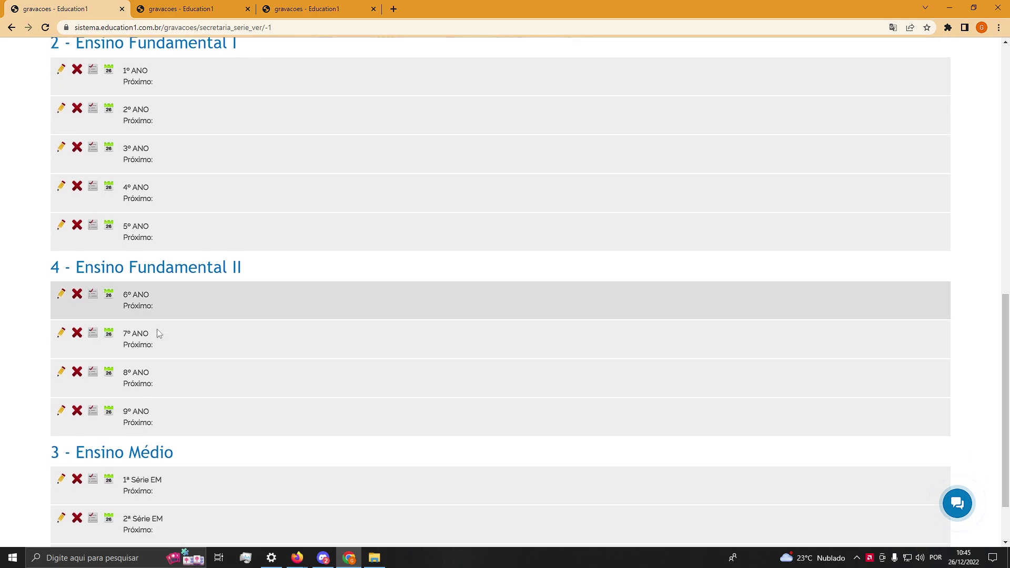
scroll(157, 329, "down", 2)
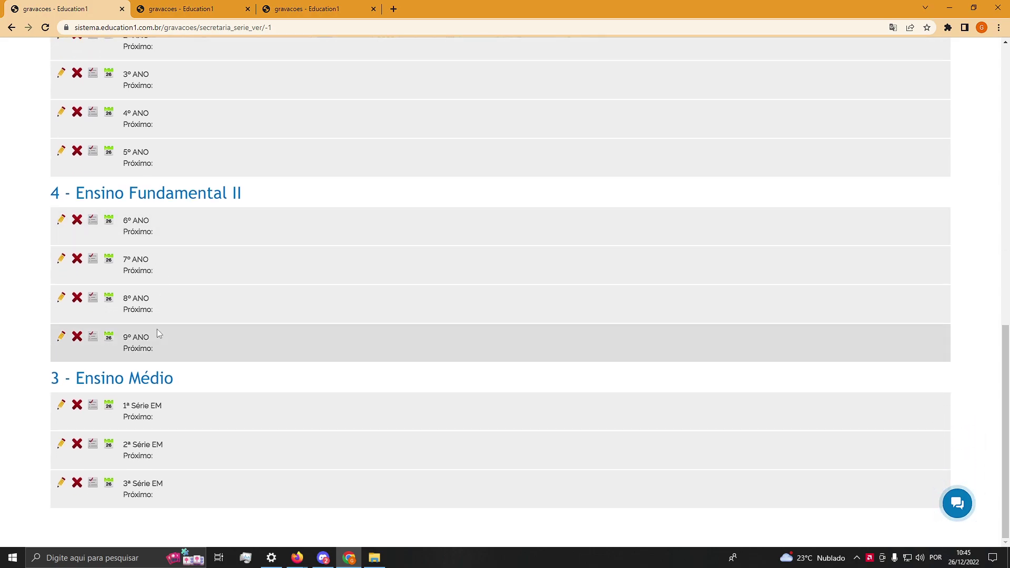
middle_click(60, 406)
middle_click(60, 444)
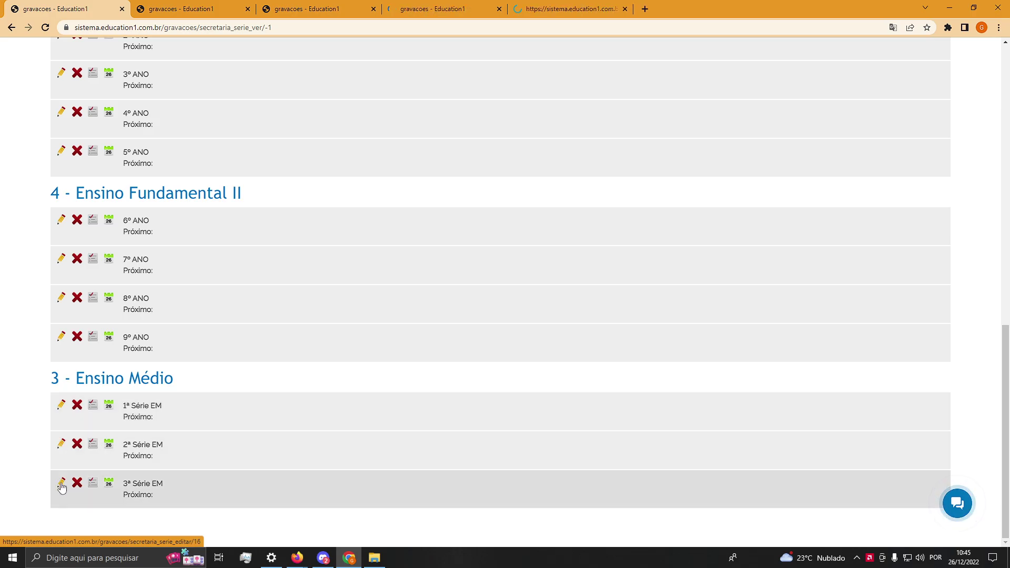
middle_click(60, 482)
Set the order of 3ª Série EM within its segment to 3, leave its next segment and series unselected, and save.
left_click(564, 8)
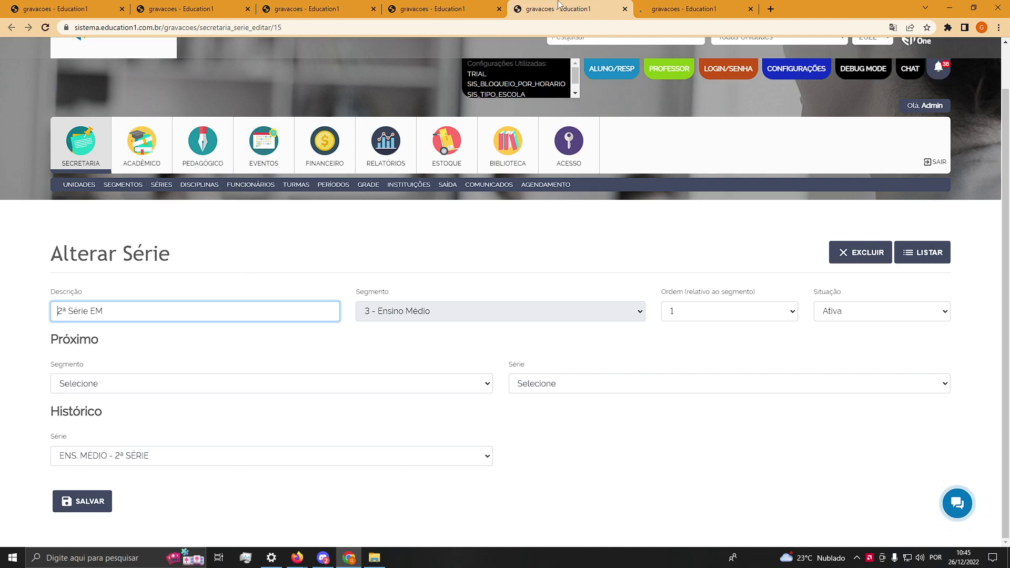
left_click(688, 6)
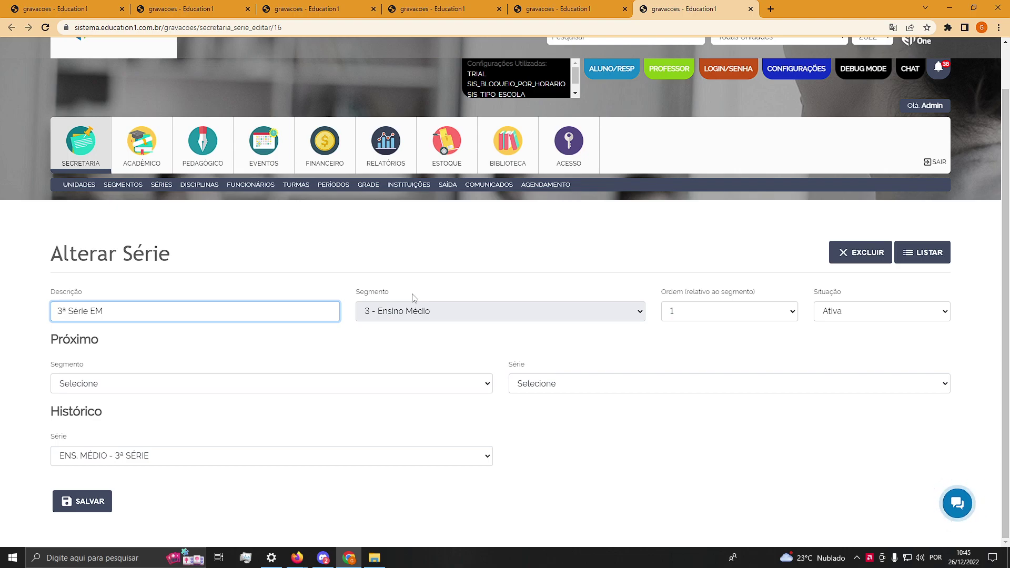
left_click(746, 316)
left_click(708, 350)
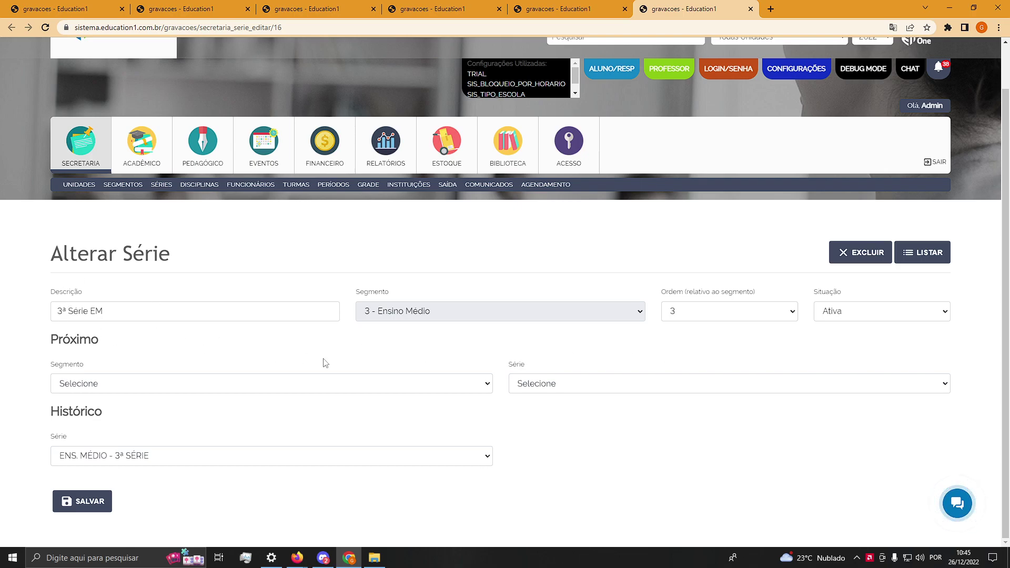
left_click_drag(47, 362, 600, 365)
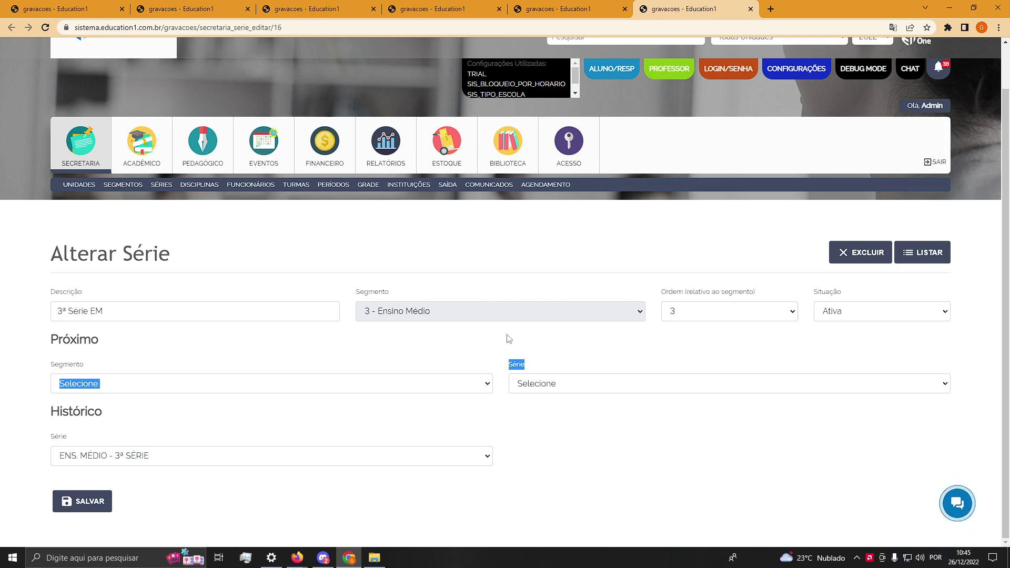
left_click(659, 453)
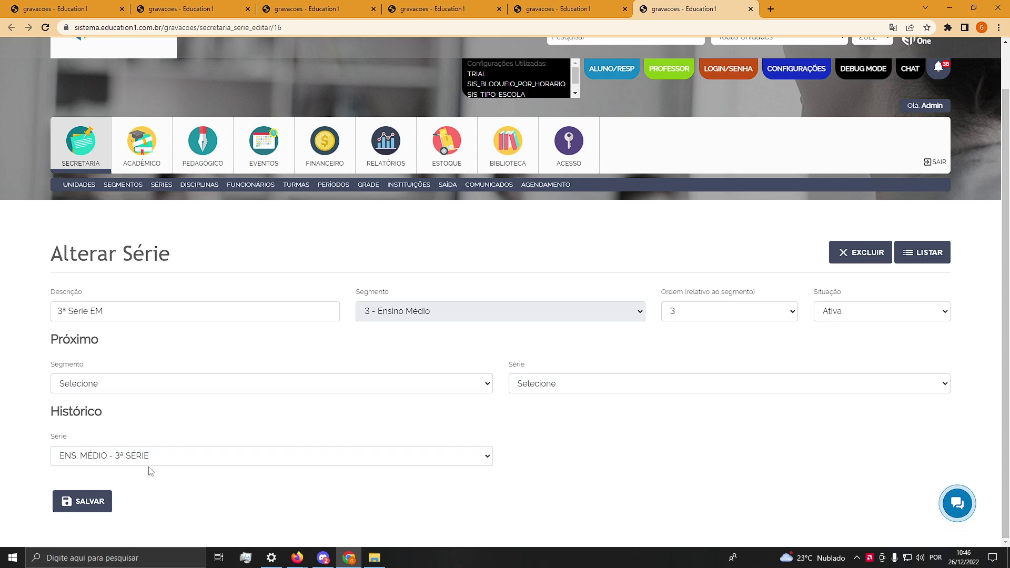
left_click(91, 507)
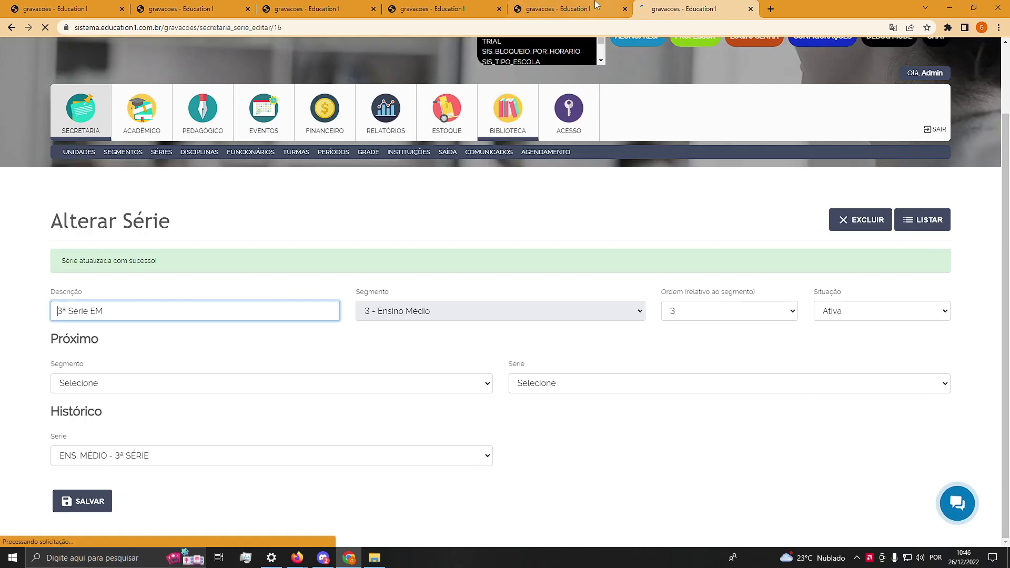
Give 2ª Série EM order 2, set its next series to 3ª Série EM in segment 3 - Ensino Médio, and save.
left_click(599, 6)
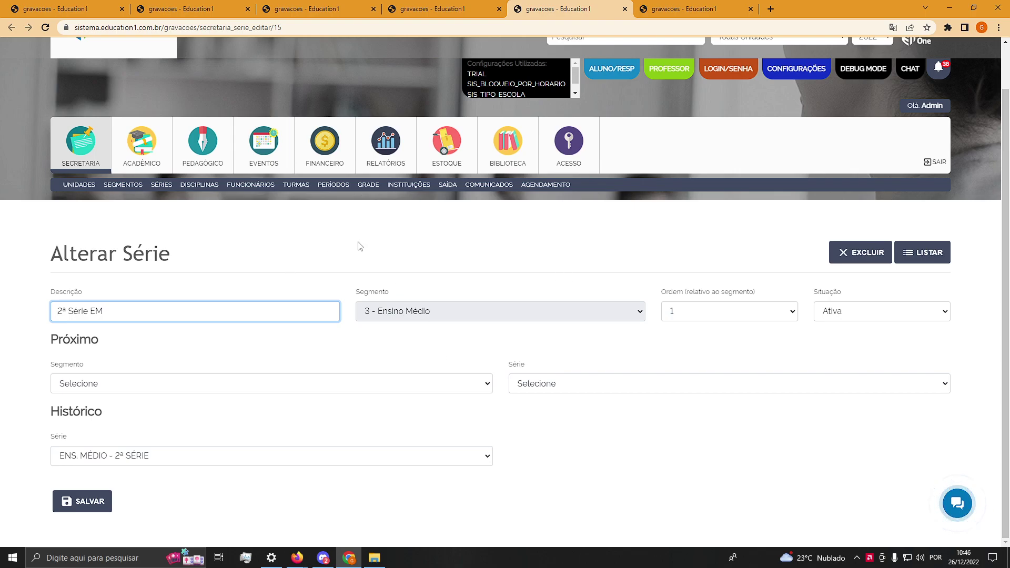
left_click(714, 323)
left_click(704, 346)
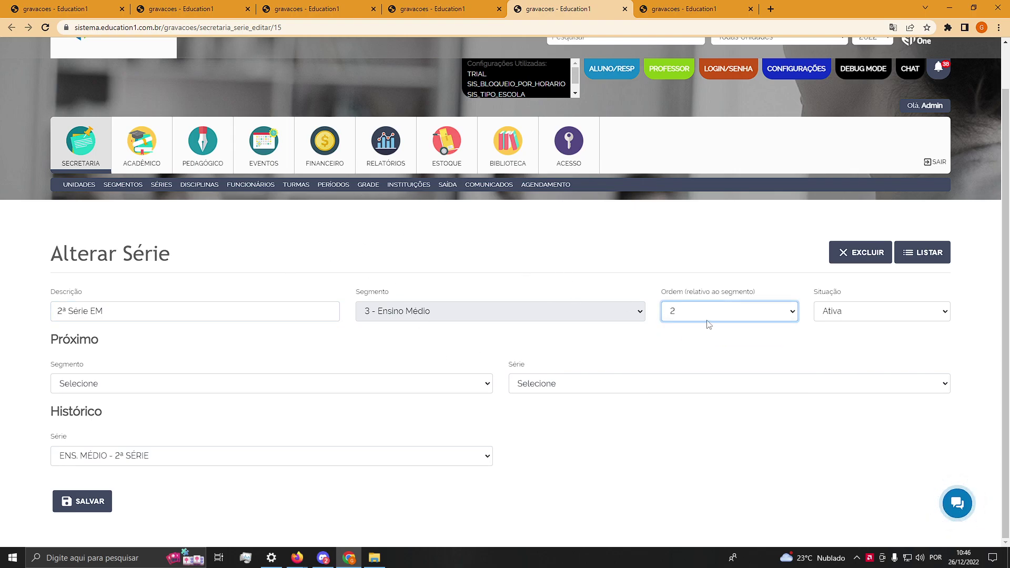
left_click(216, 384)
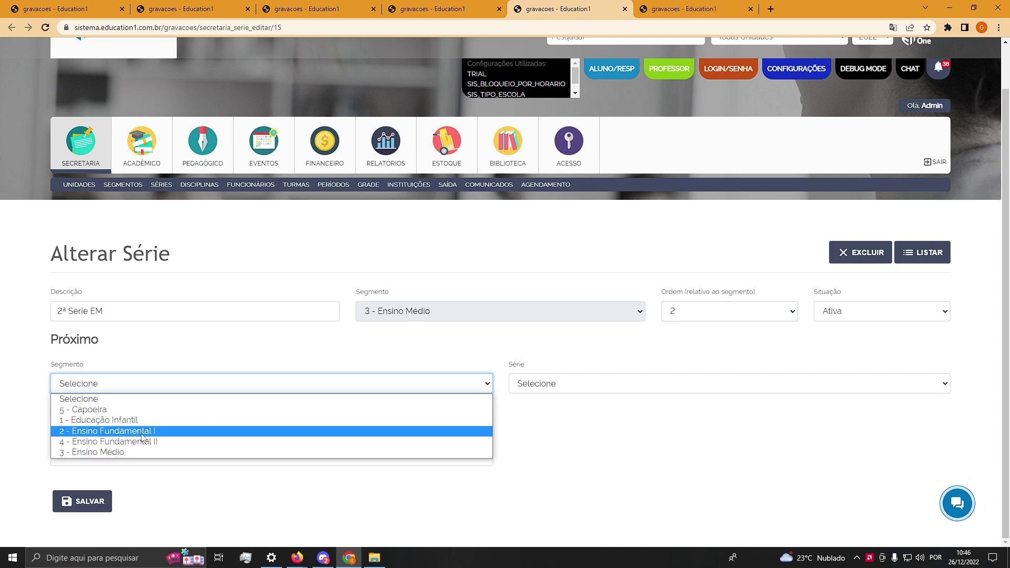
left_click(134, 452)
left_click(605, 396)
left_click(564, 431)
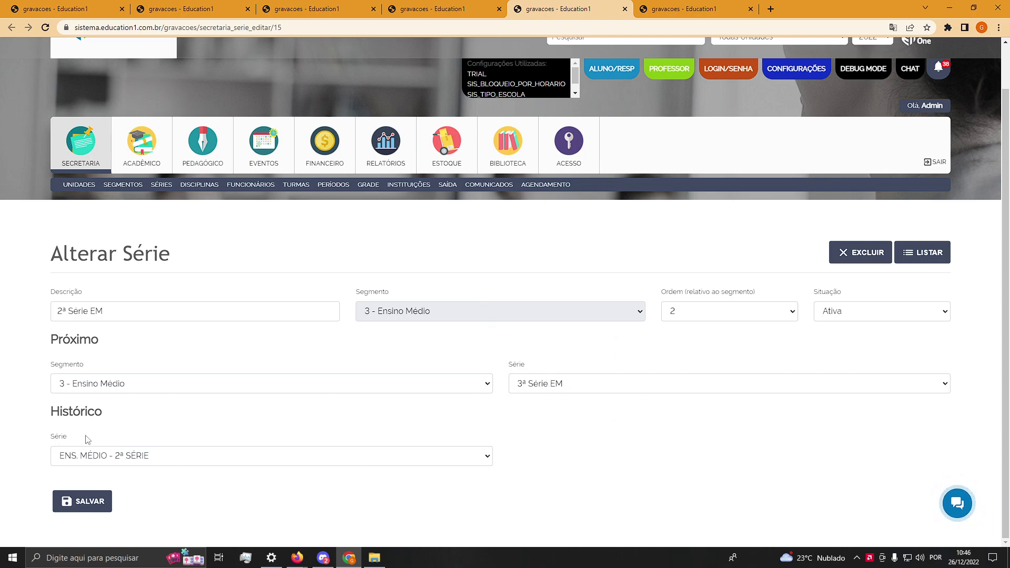
left_click_drag(53, 423, 92, 425)
left_click(92, 425)
left_click(98, 505)
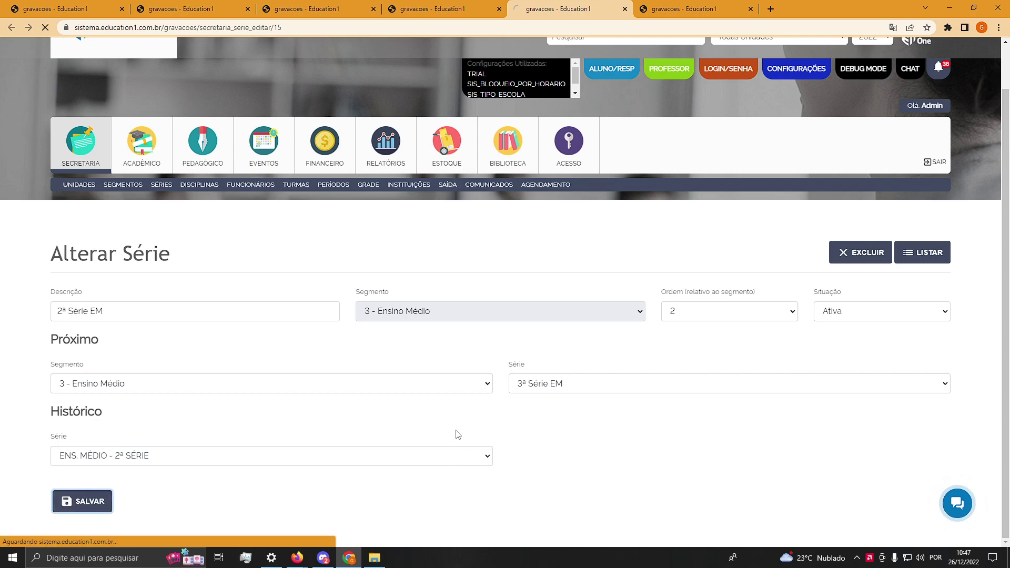
Keep 1ª Série EM at order 1, set its next series to 2ª Série EM in segment 3 - Ensino Médio, and save.
left_click(463, 9)
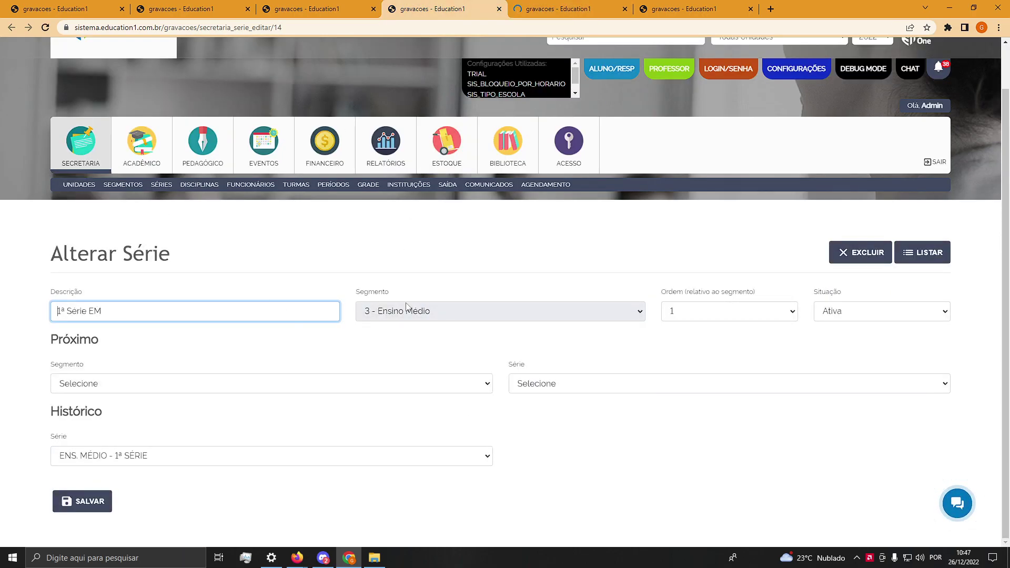
left_click(724, 316)
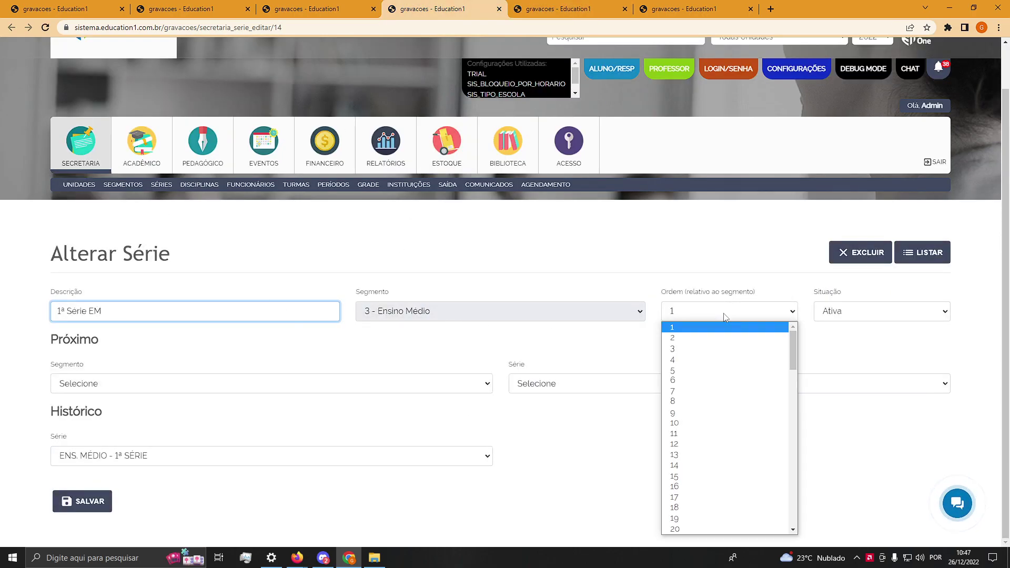
left_click(182, 380)
left_click(132, 454)
left_click(545, 390)
left_click(558, 409)
left_click(570, 389)
left_click(544, 421)
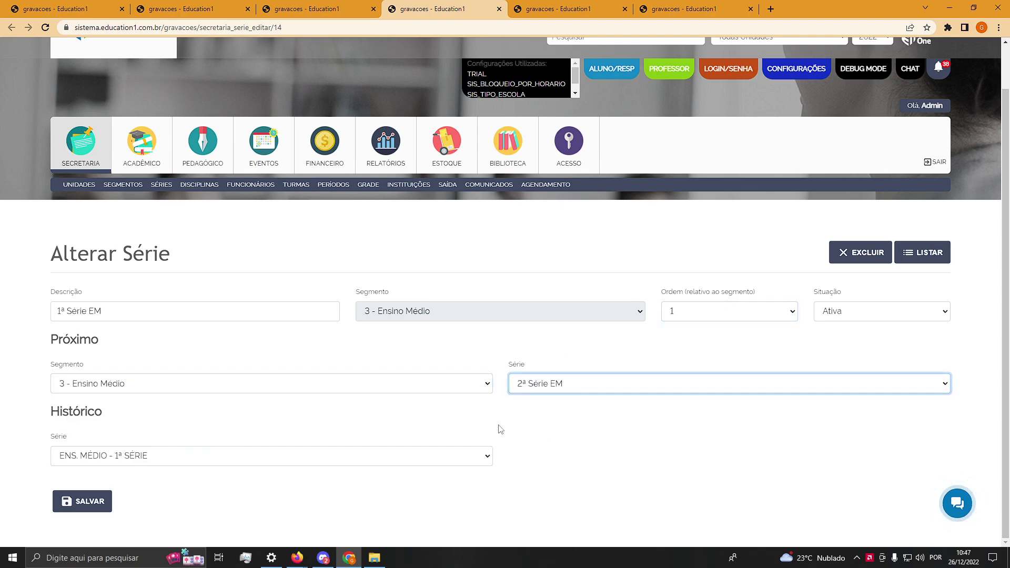
left_click(92, 501)
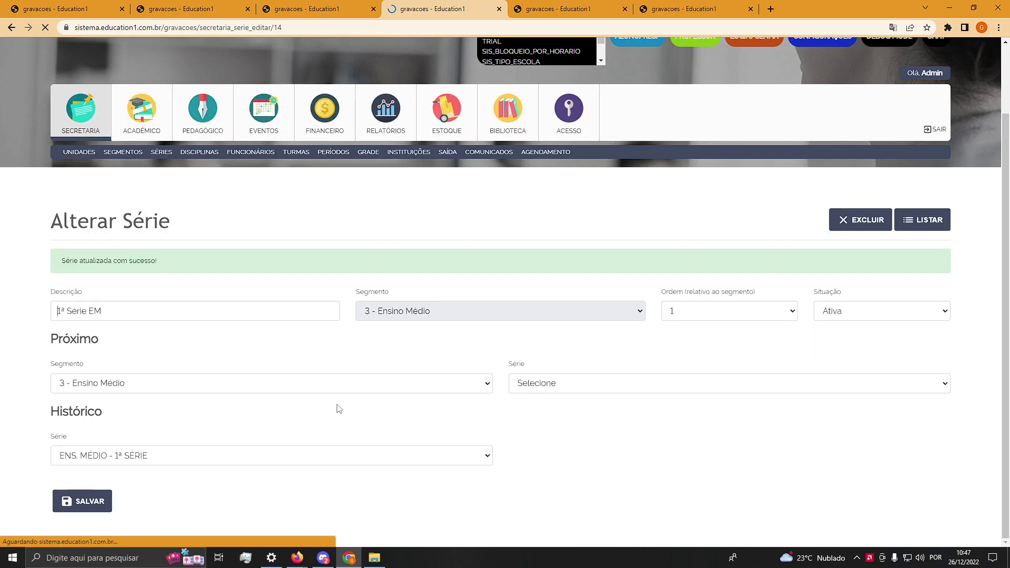
Return to the series list and filter it by the segment 3 - Ensino Médio.
left_click(206, 4)
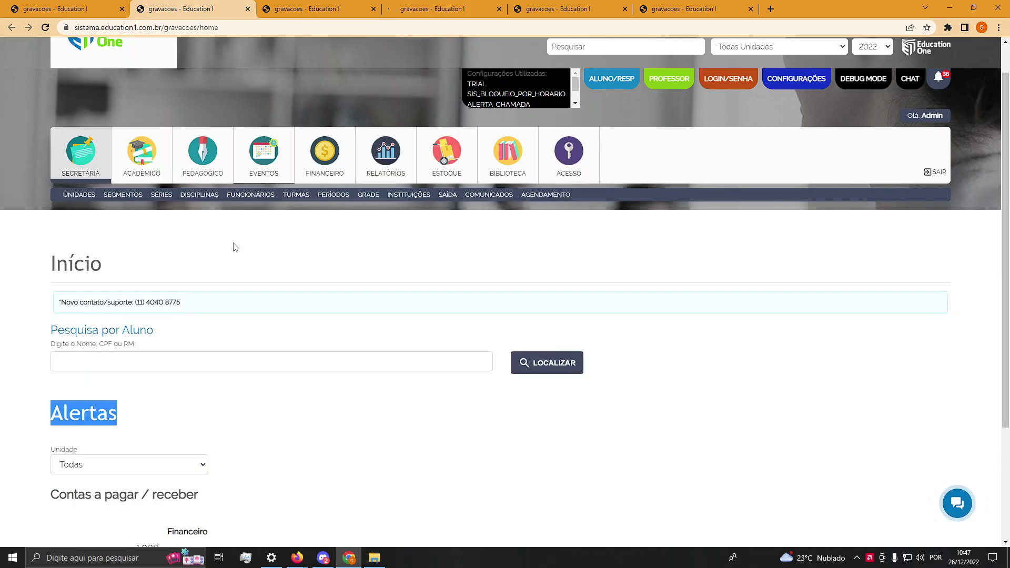
left_click(326, 8)
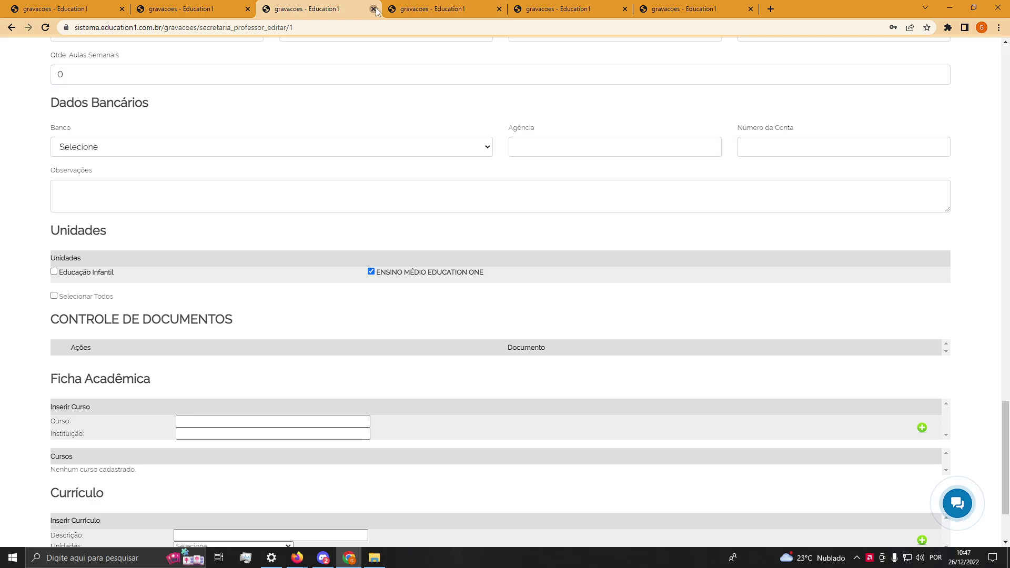
left_click(404, 13)
key("ctrl+w")
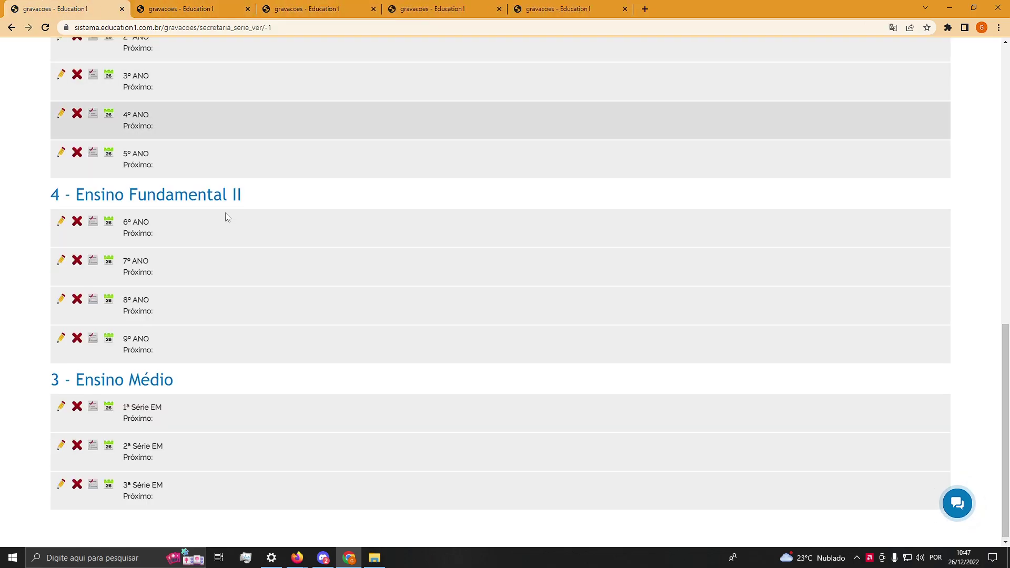
scroll(226, 230, "up", 13)
left_click(167, 352)
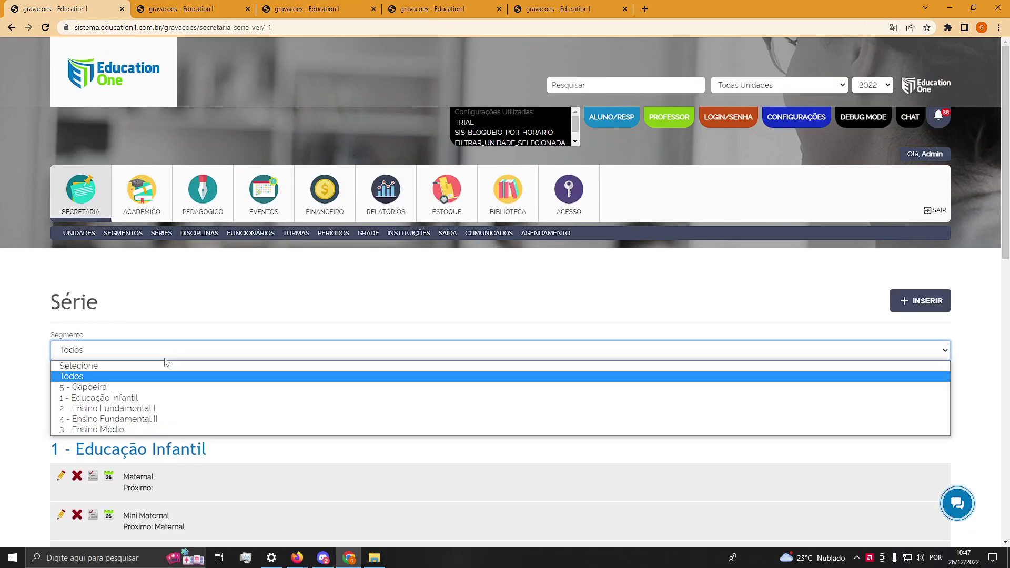
left_click(144, 429)
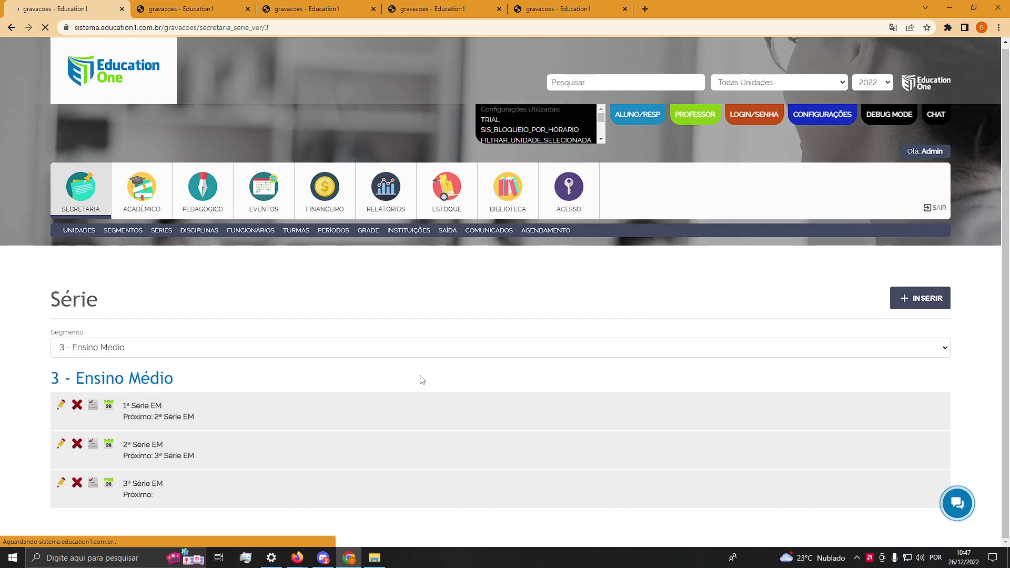
Check the next series listed for each of the three Ensino Médio series.
double_click(126, 405)
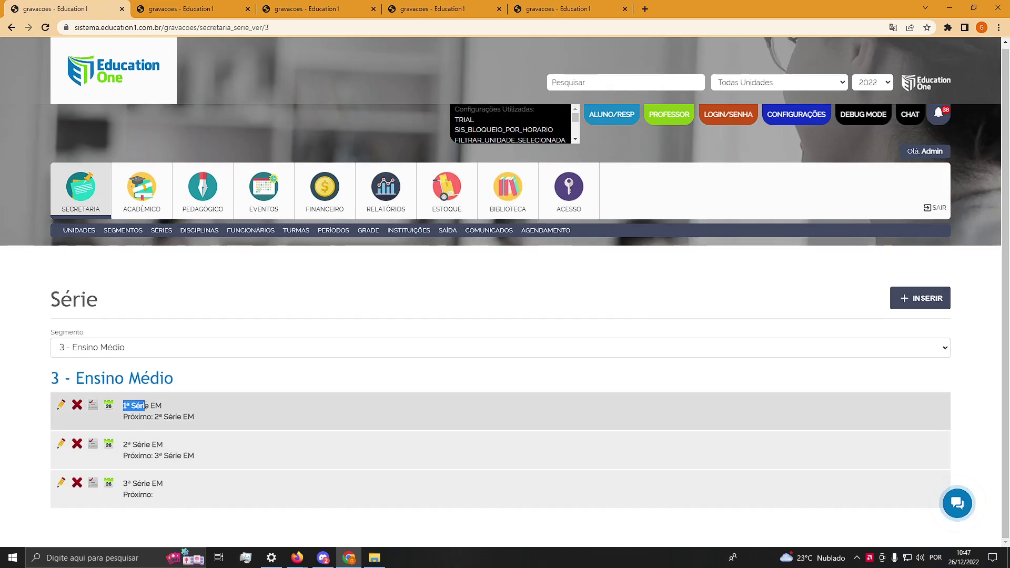
left_click_drag(195, 417, 159, 417)
double_click(138, 445)
double_click(169, 455)
left_click(205, 483)
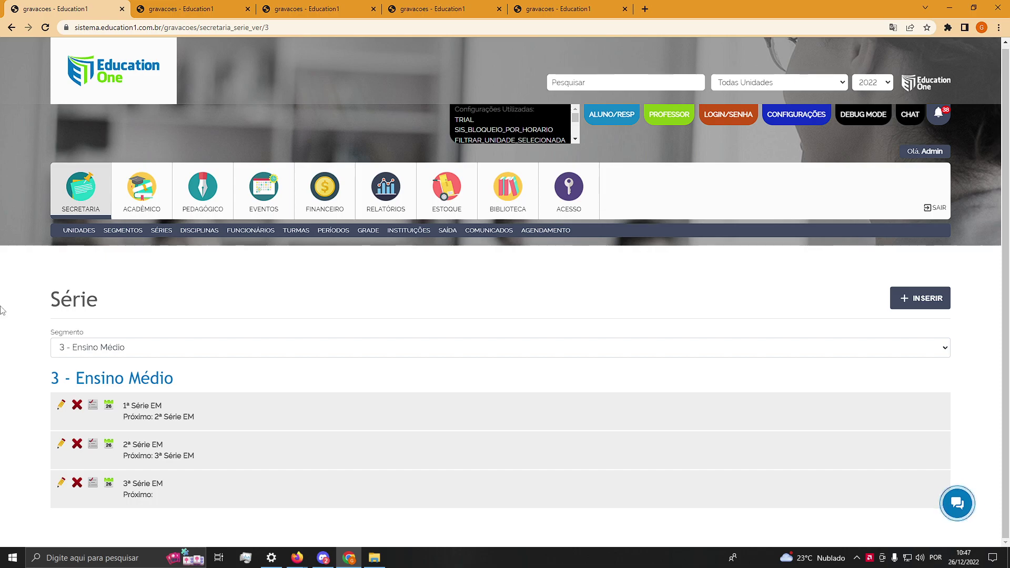
Review the Capoeira entry in the segment list and the Único series listed under 5 - Capoeira.
left_click(117, 233)
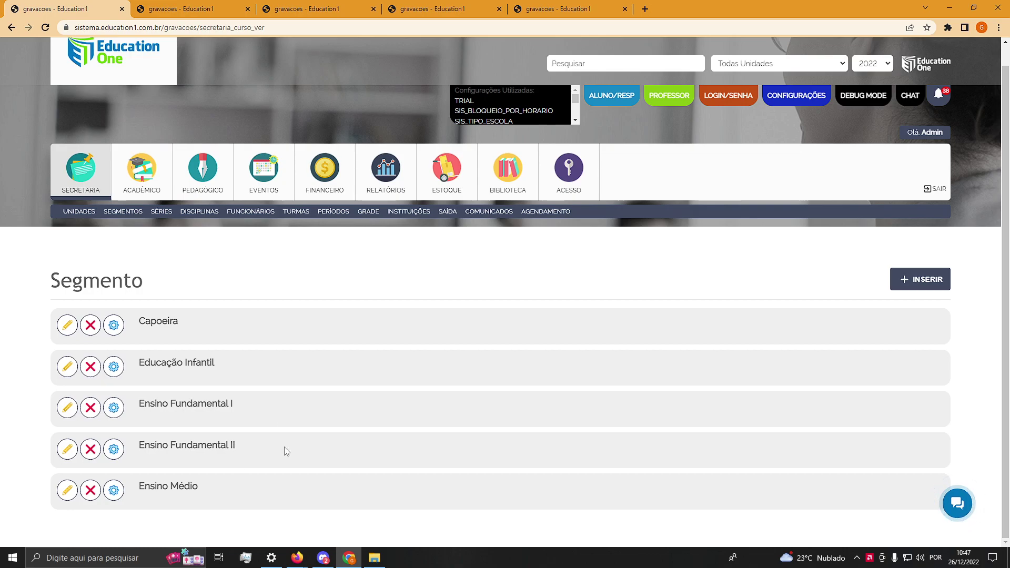
left_click_drag(140, 319, 189, 320)
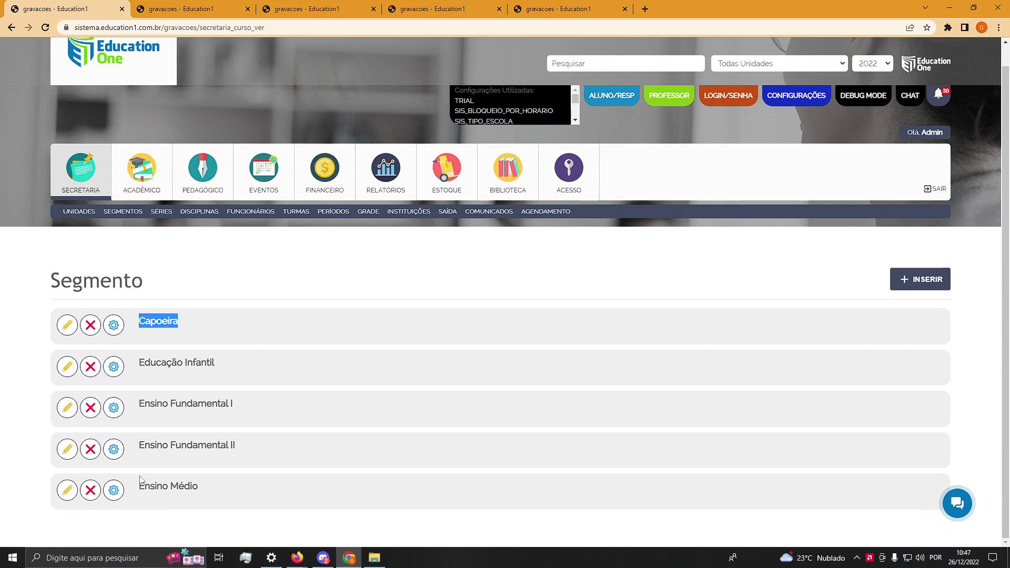
left_click(161, 212)
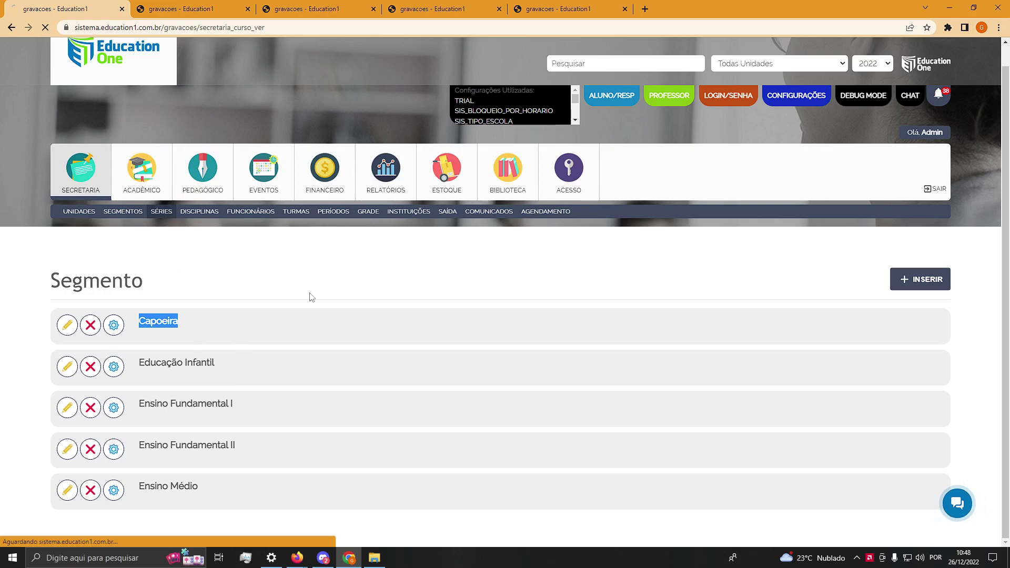
left_click(284, 351)
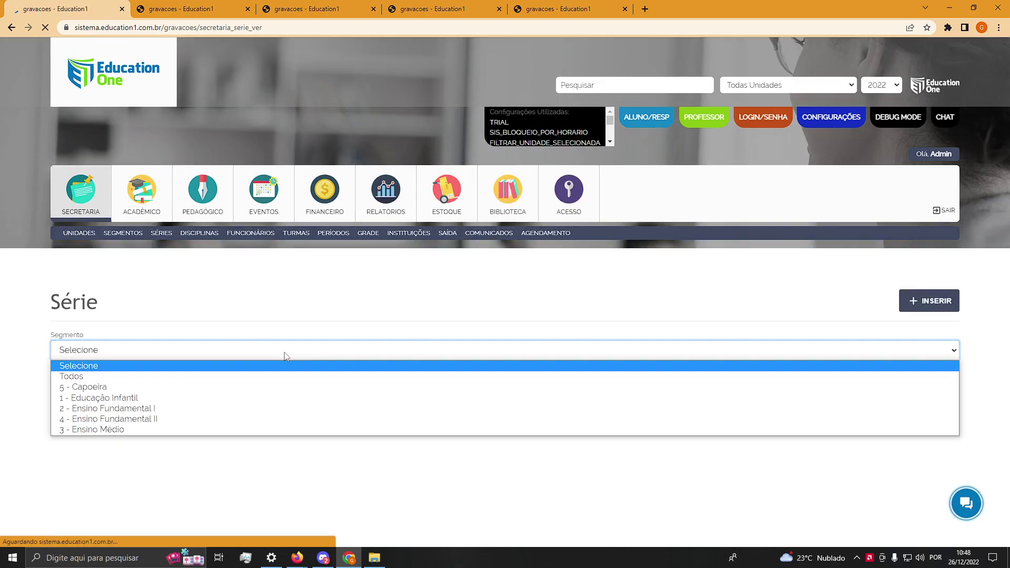
left_click(251, 388)
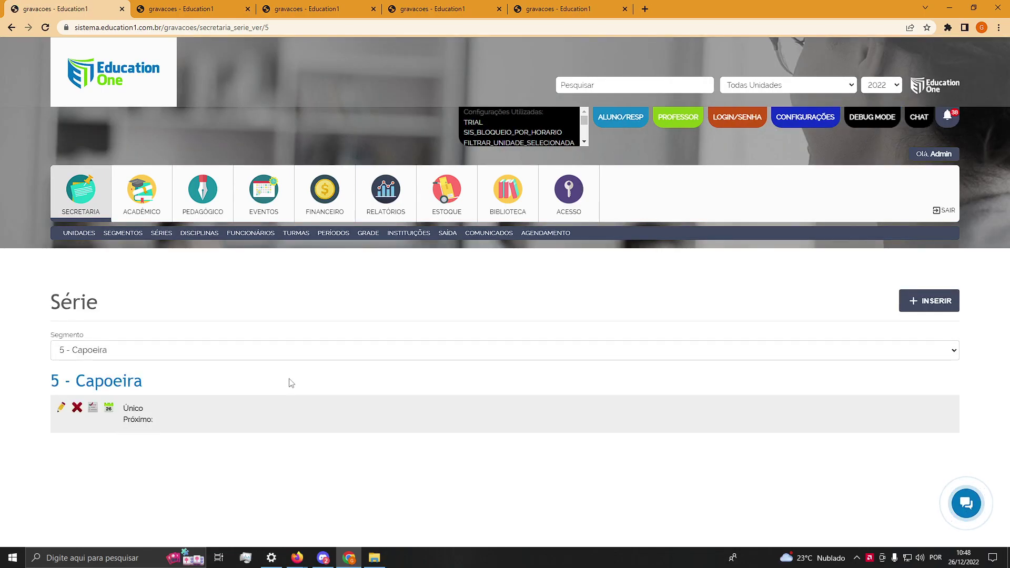
double_click(137, 410)
List the series of 3 - Ensino Médio again and examine the progression from 1ª to 3ª Série EM.
left_click(172, 350)
left_click(135, 429)
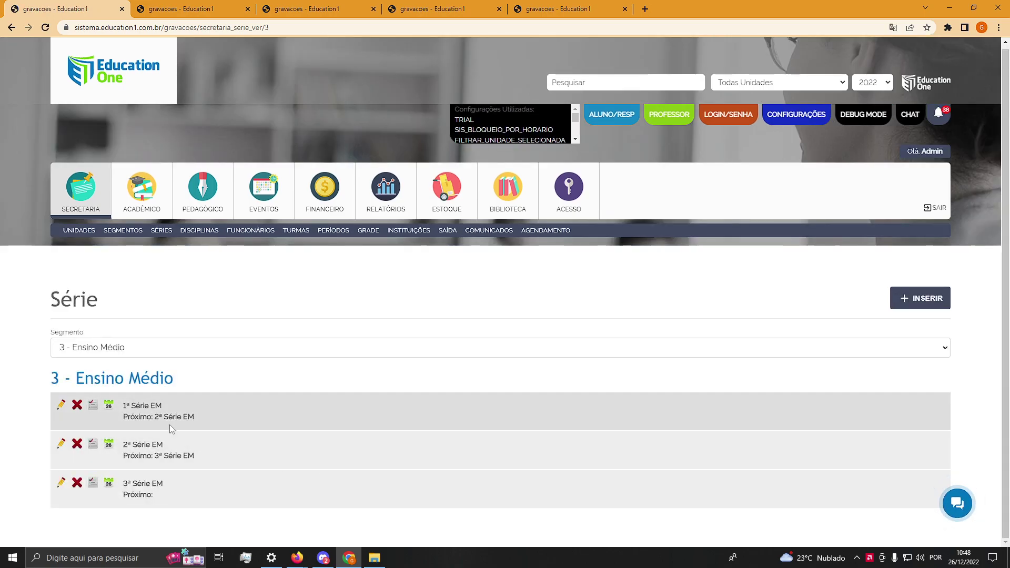
triple_click(135, 403)
left_click_drag(132, 445, 165, 445)
left_click_drag(146, 483, 154, 496)
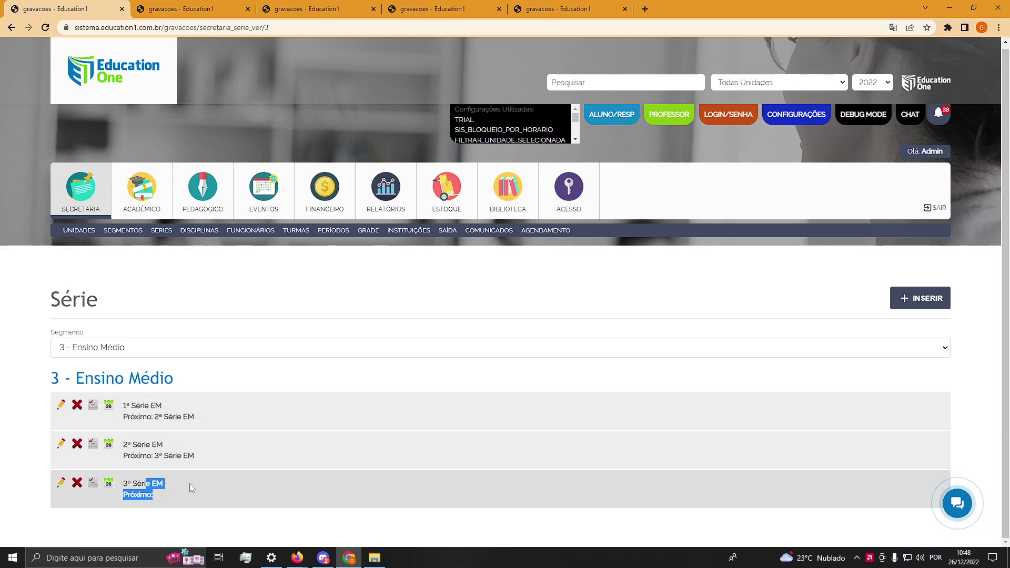
triple_click(153, 408)
left_click_drag(132, 442, 194, 456)
left_click_drag(146, 483, 154, 495)
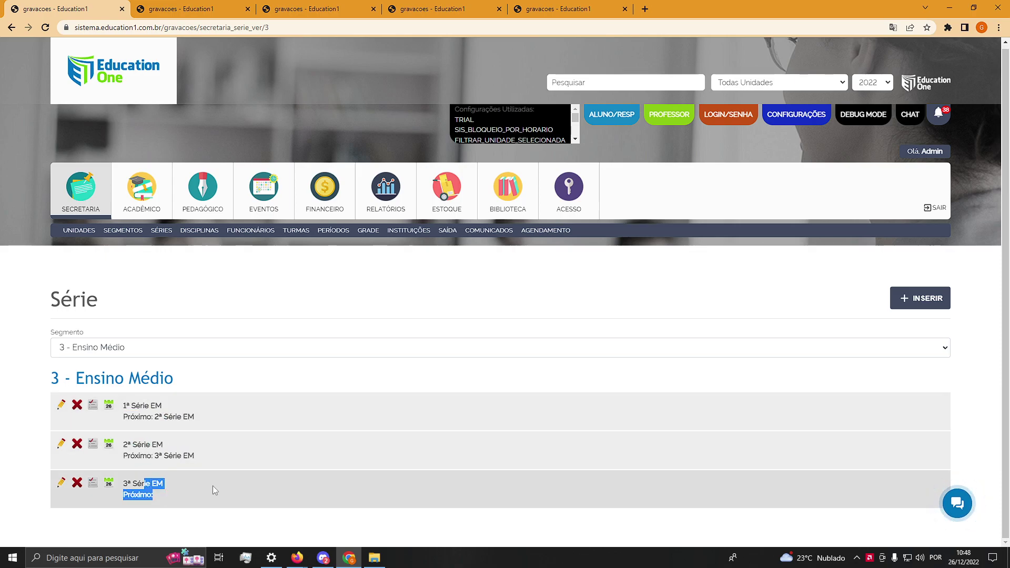